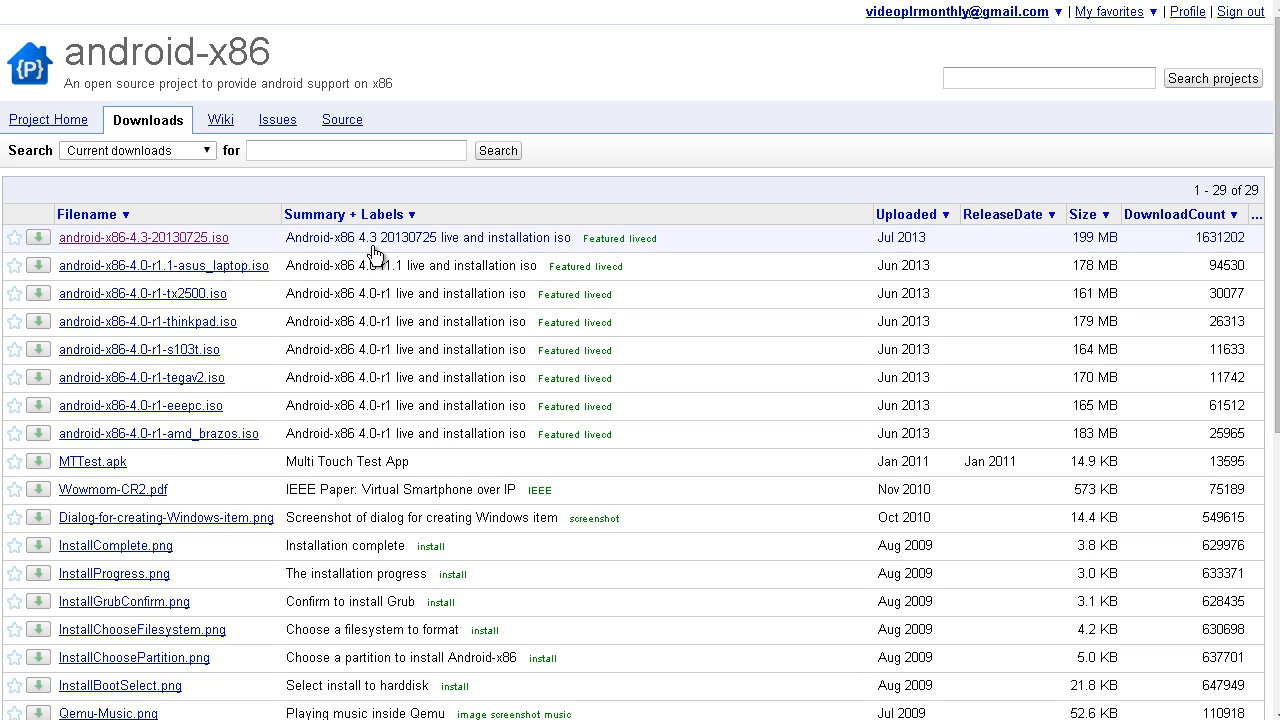
# Download the android-x86-4.3-20130725.iso file from the android-x86 project.
pyautogui.click(194, 238)
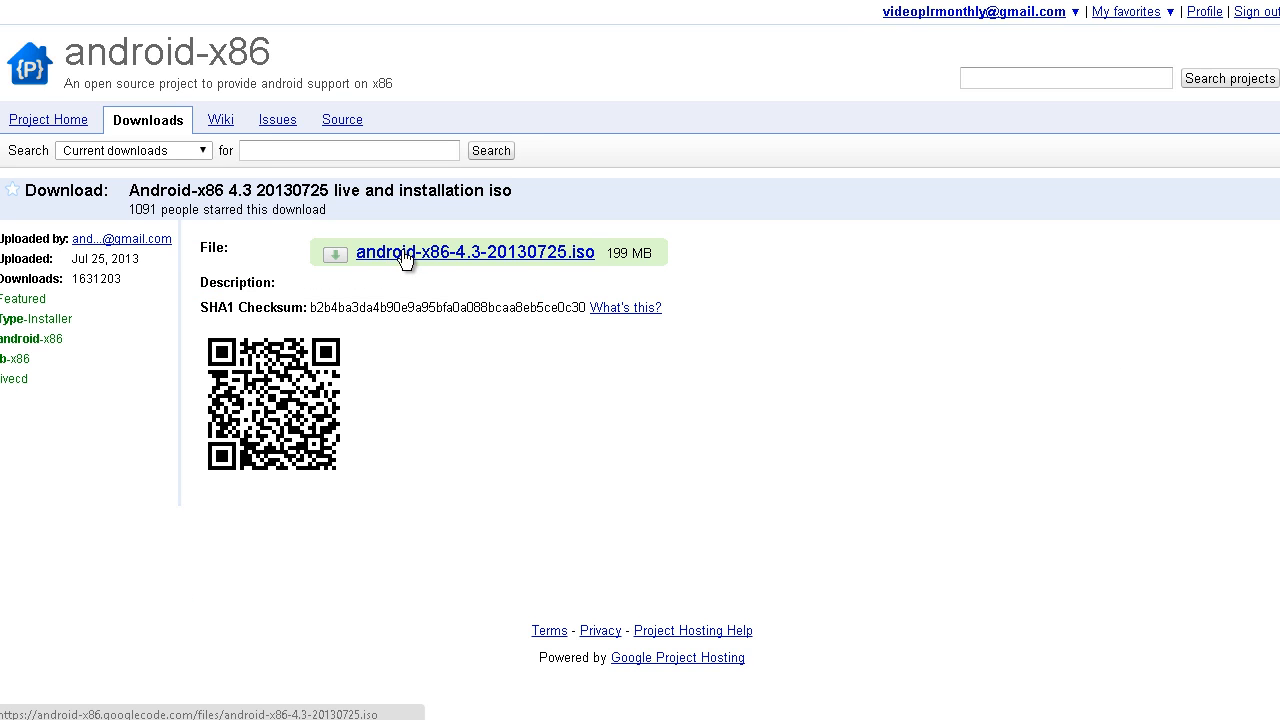
pyautogui.click(404, 255)
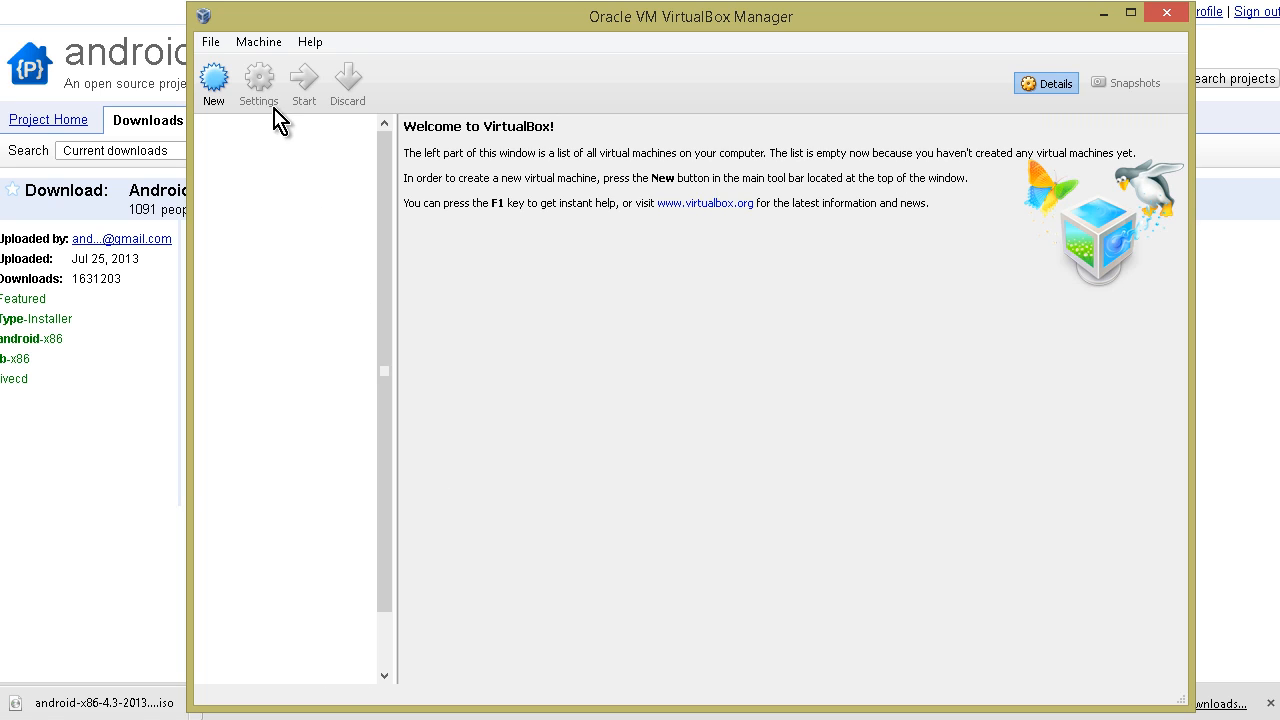
# In VirtualBox, start a new virtual machine named Android 4.3 with type Linux and version Linux 2.6 / 3.x (64 bit).
pyautogui.click(226, 88)
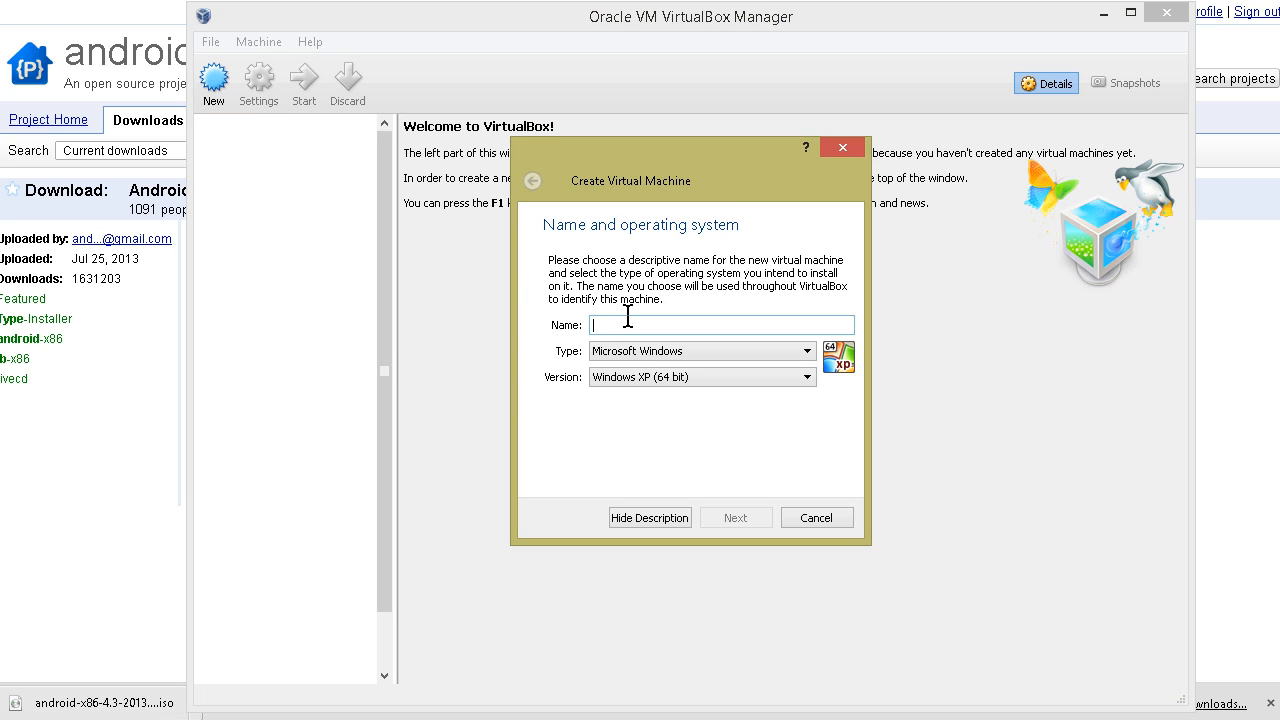
pyautogui.write('Android 4.3')
pyautogui.click(806, 352)
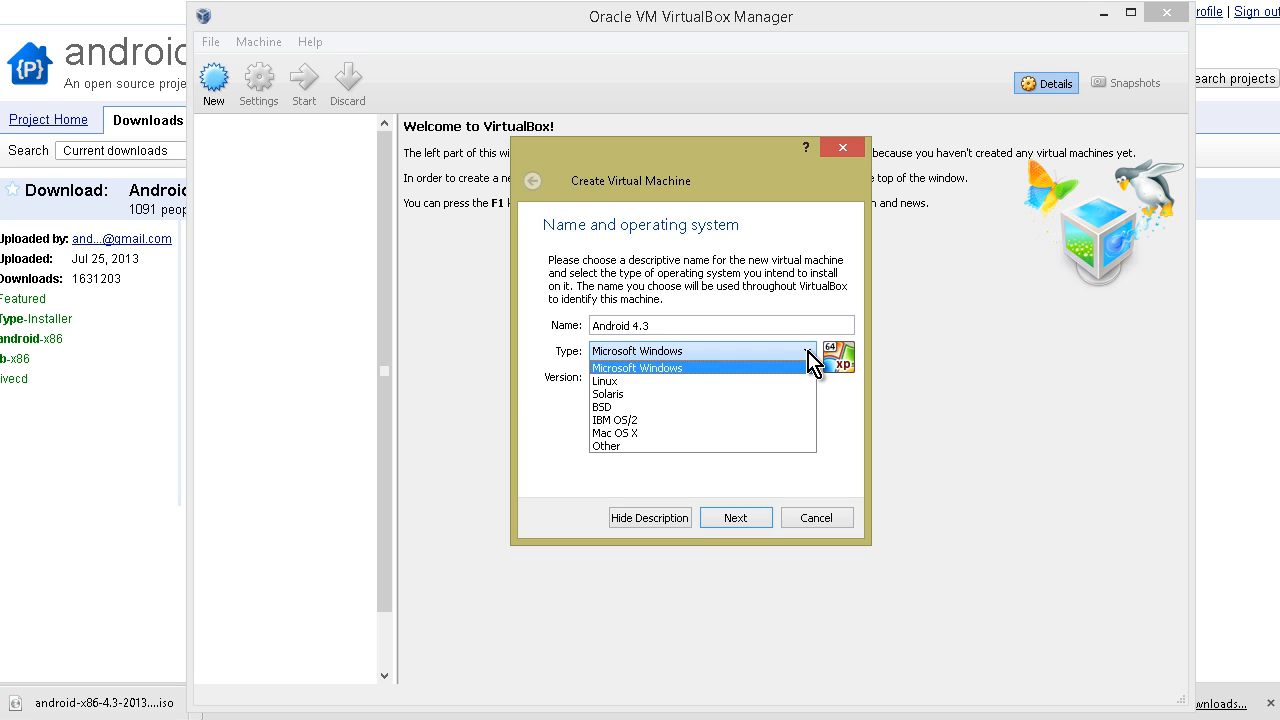
pyautogui.click(737, 386)
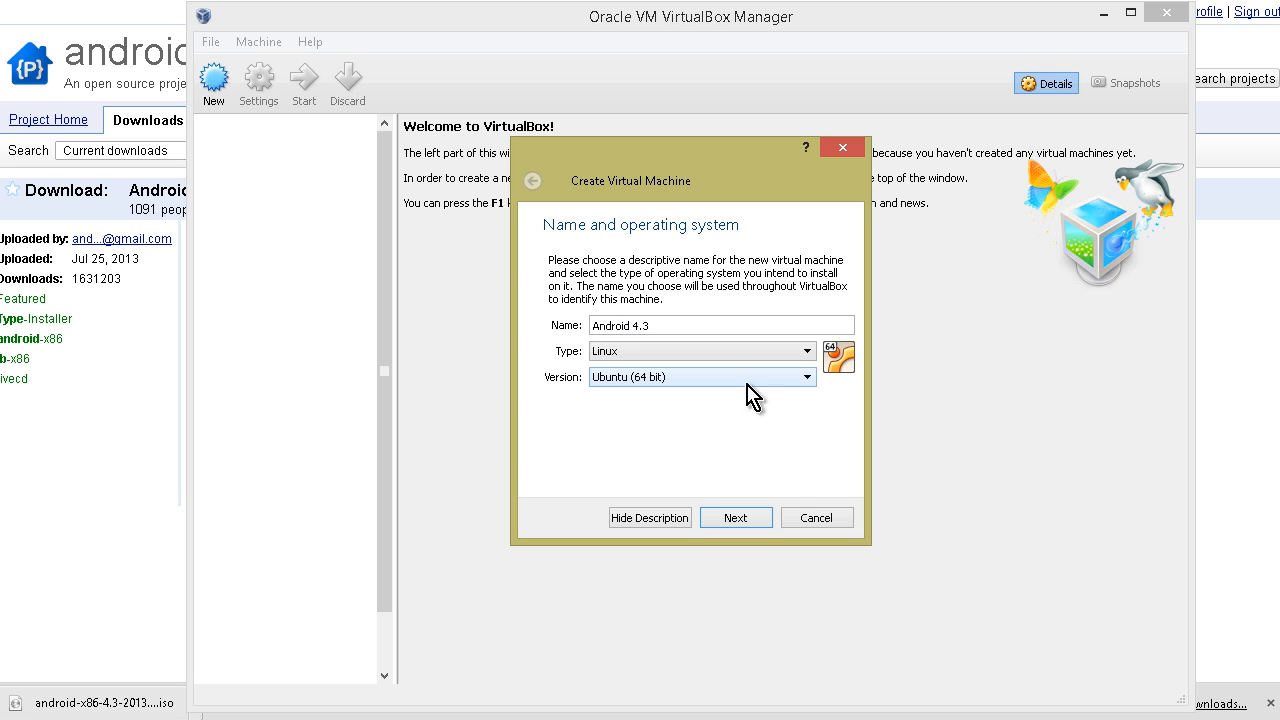
pyautogui.click(808, 380)
pyautogui.scroll(5, 766, 428)
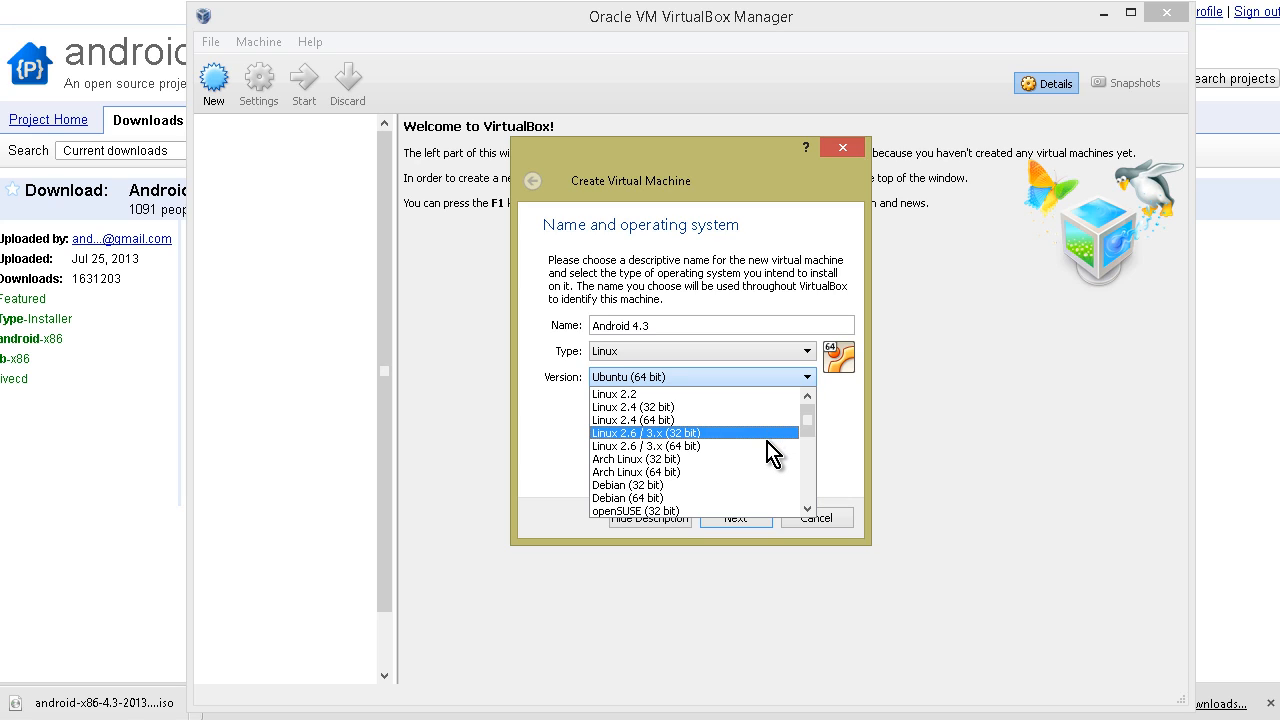
pyautogui.click(769, 447)
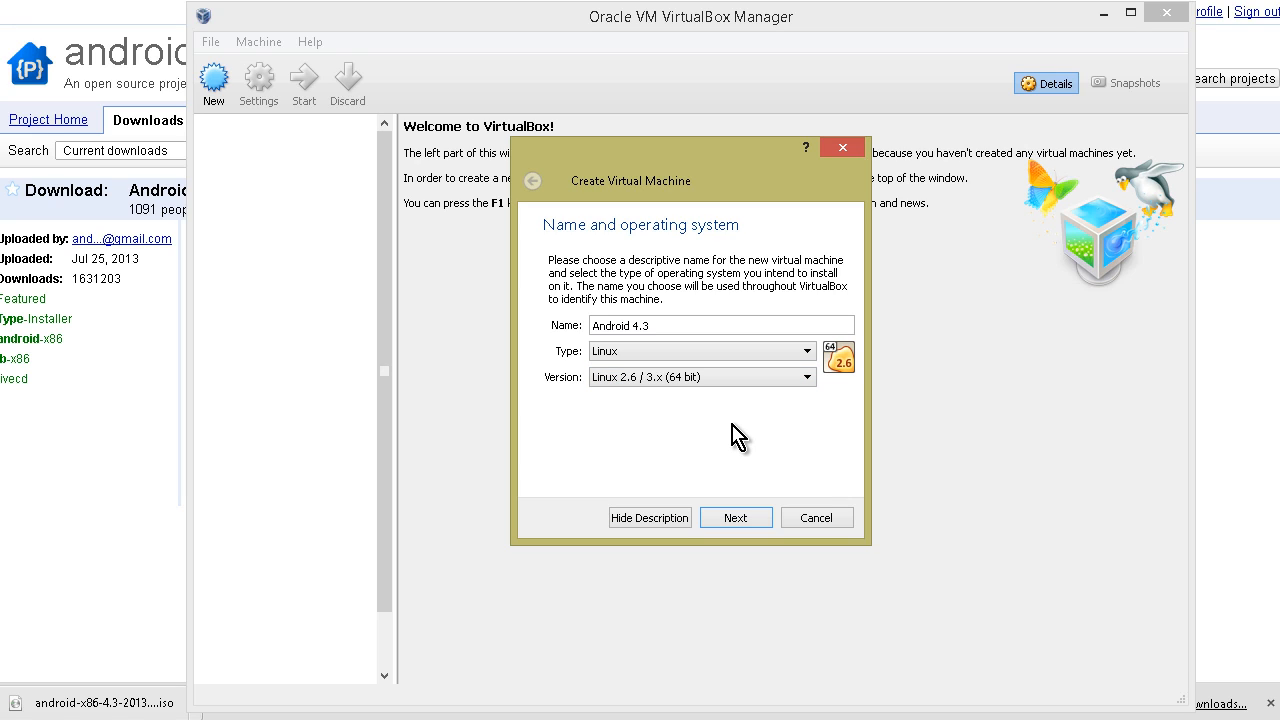
pyautogui.click(735, 520)
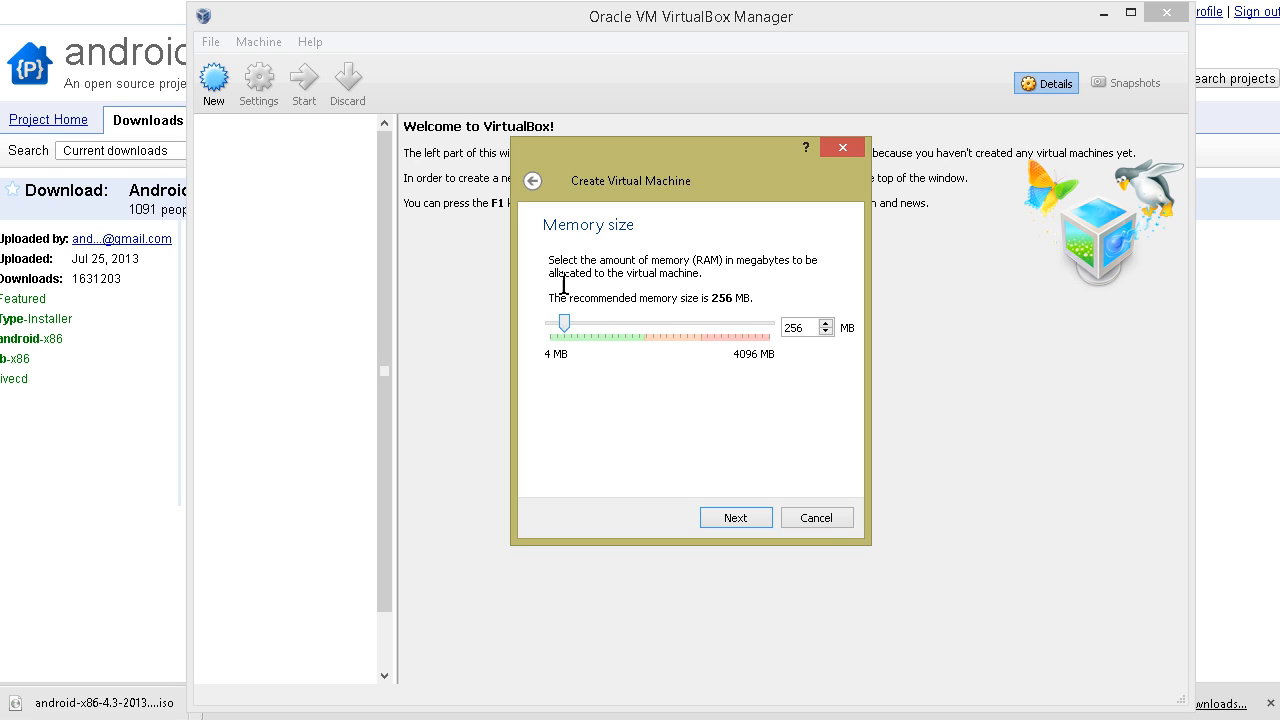
# Allocate 1024 MB of memory to the machine and choose to create a virtual hard drive now.
pyautogui.moveTo(563, 323); pyautogui.dragTo(605, 328)
pyautogui.click(750, 520)
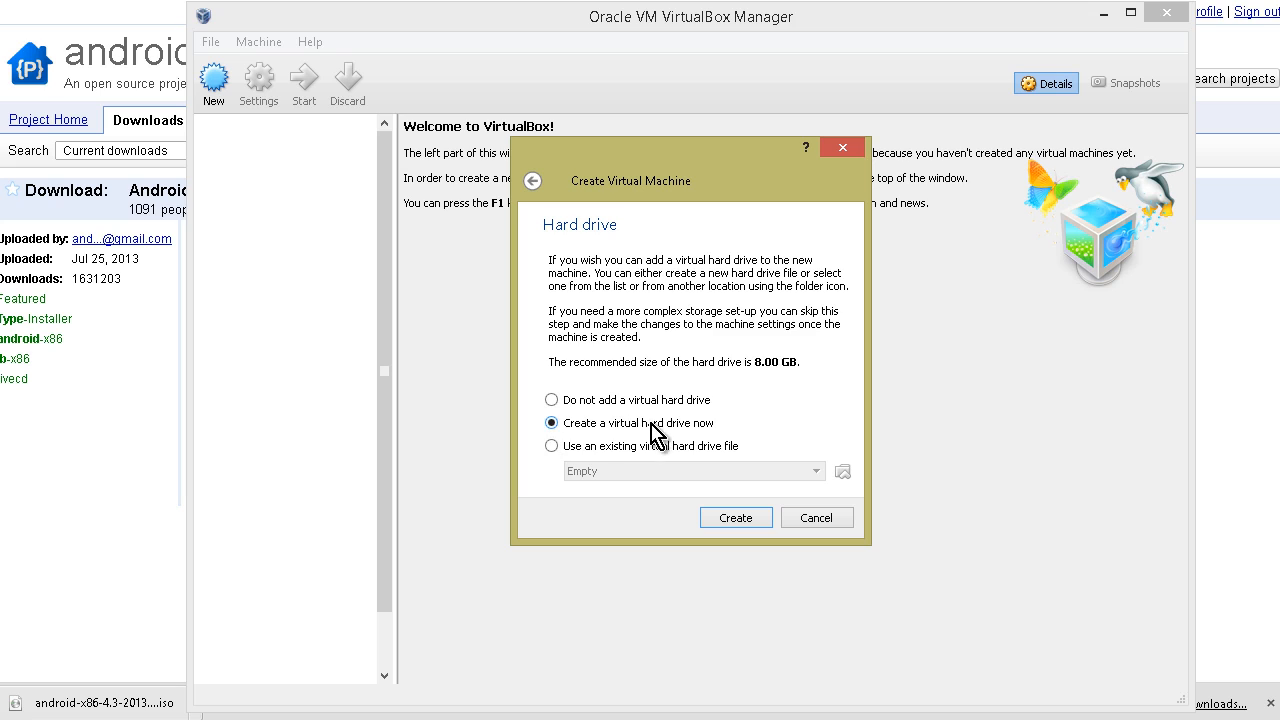
pyautogui.click(748, 520)
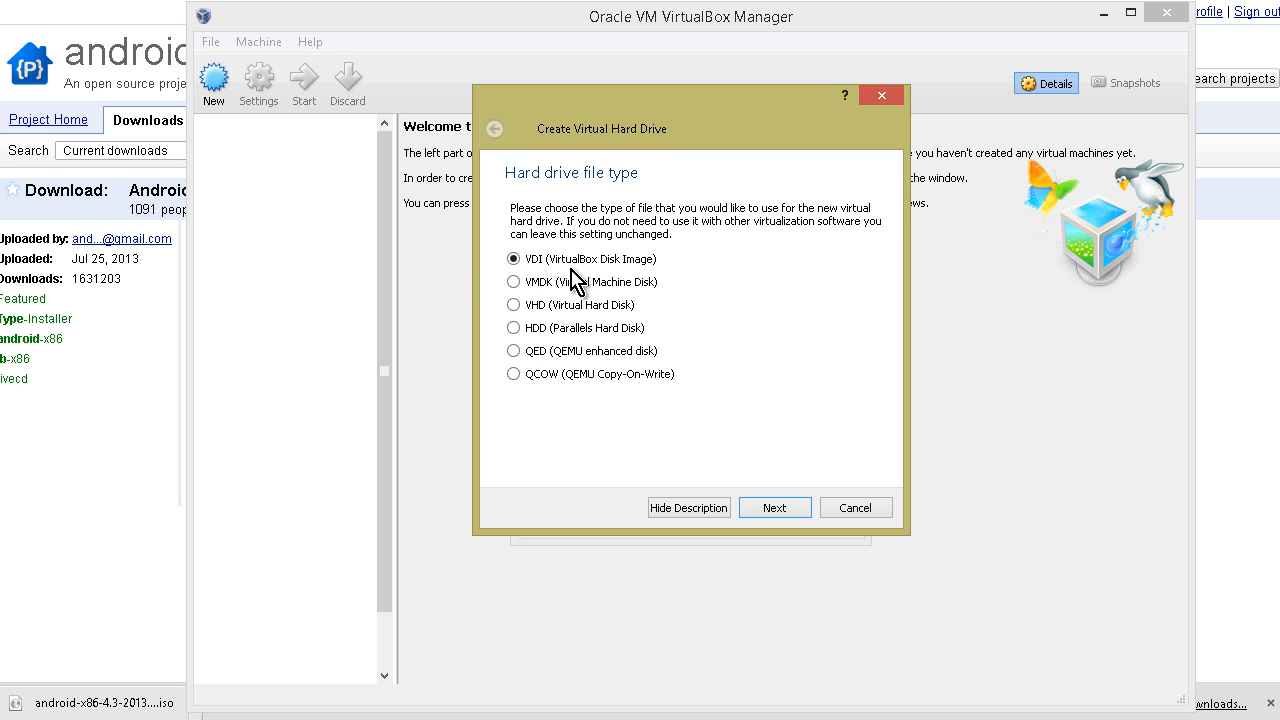
# Create the hard drive as a fixed-size VDI named Android 4.3 with a size of 8.00 GB.
pyautogui.click(775, 510)
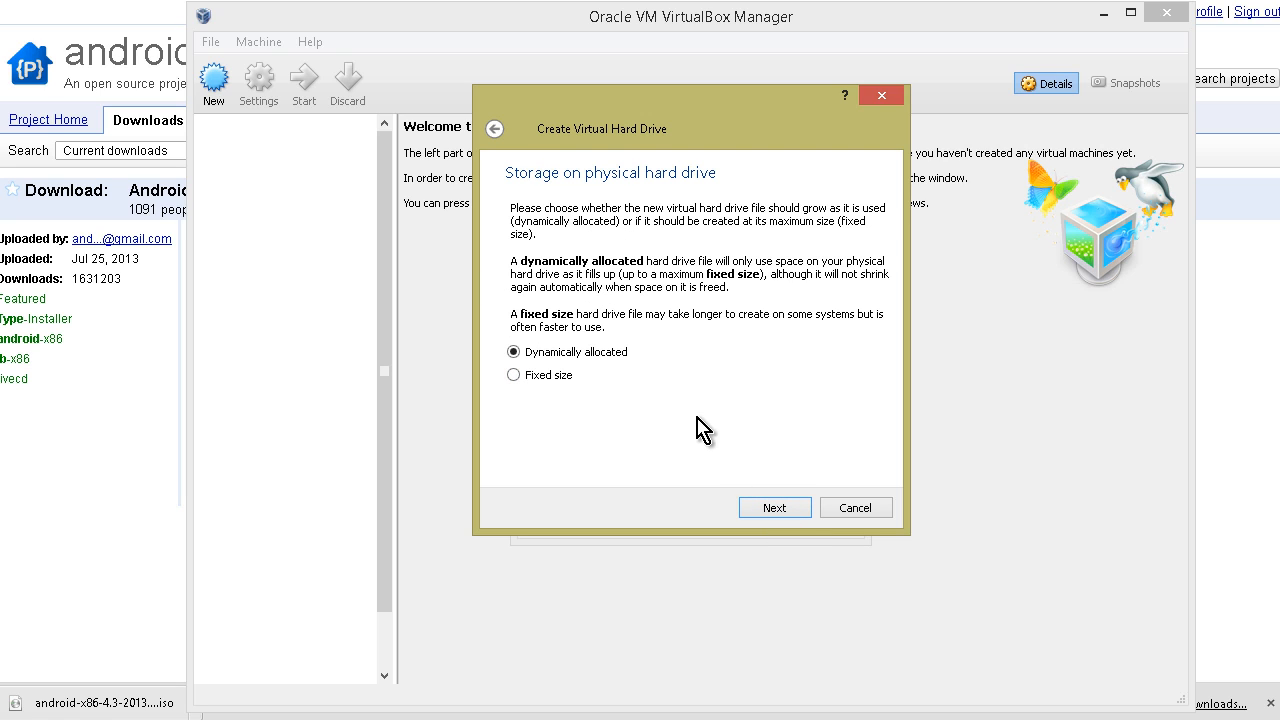
pyautogui.click(521, 379)
pyautogui.click(786, 510)
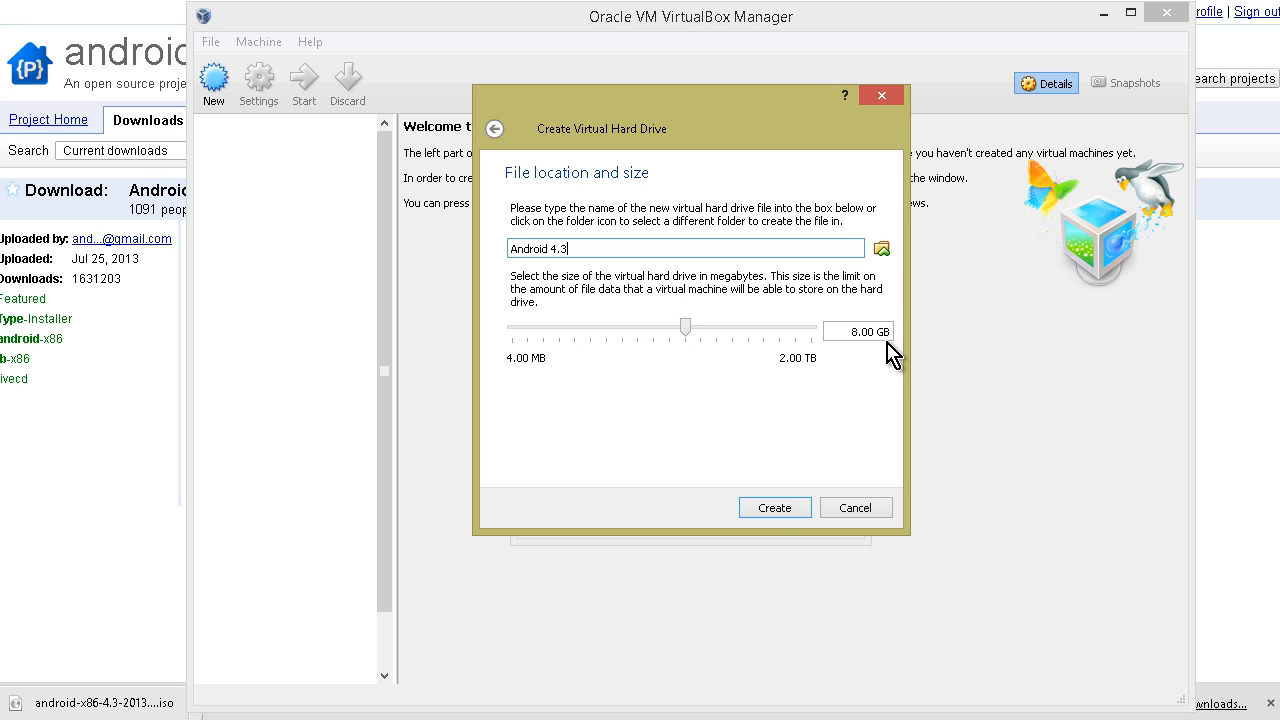
pyautogui.click(779, 509)
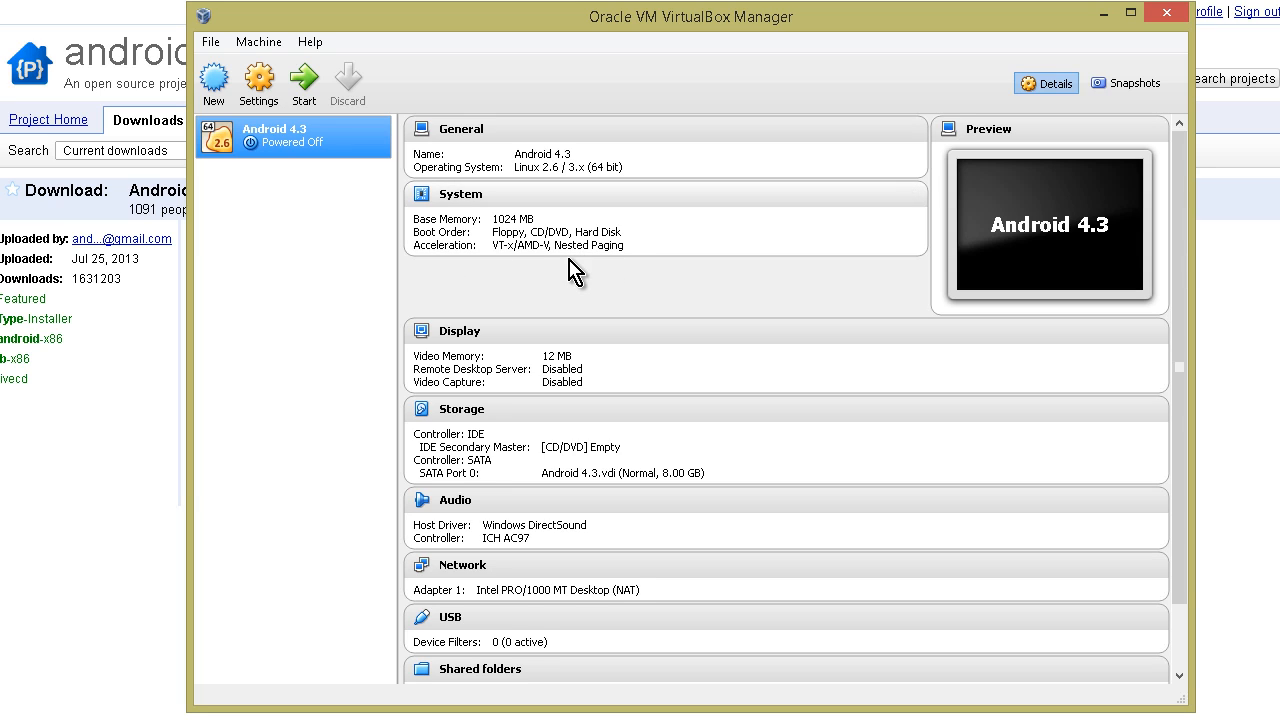
# Review the Android 4.3 machine's details and general settings, and enable PAE/NX for its processor.
pyautogui.scroll(-3, 612, 384)
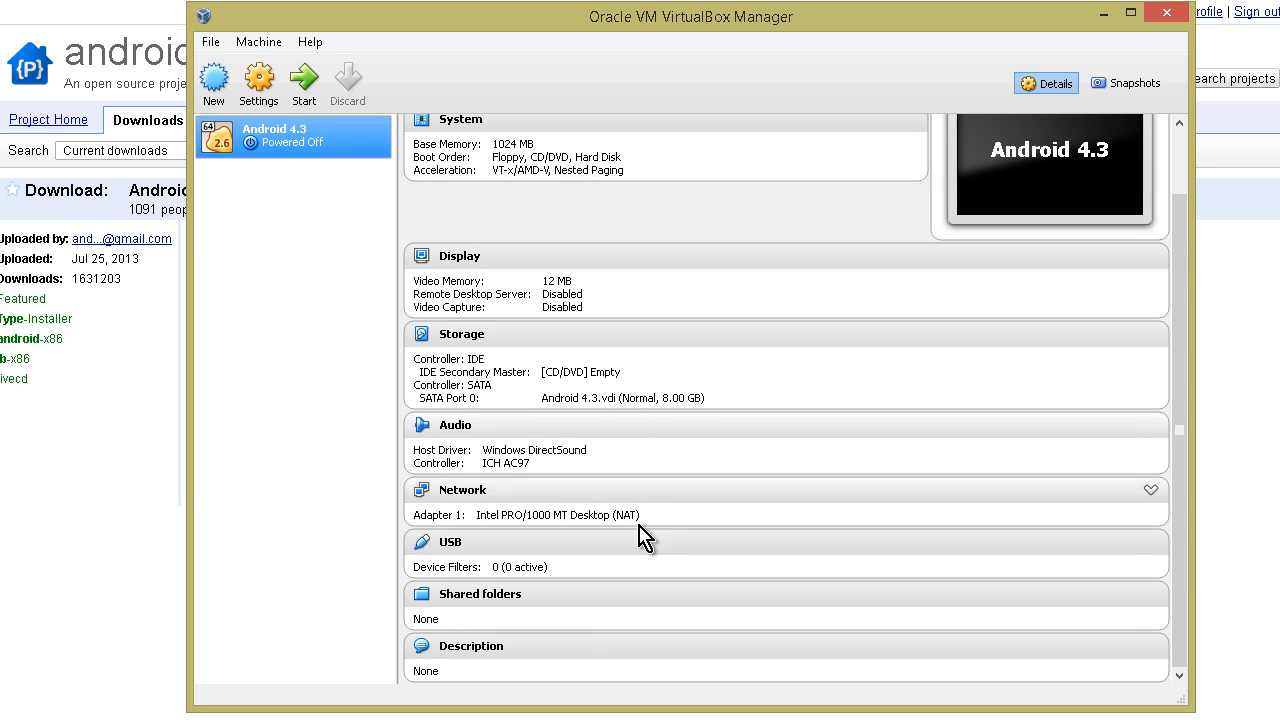
pyautogui.scroll(3, 650, 515)
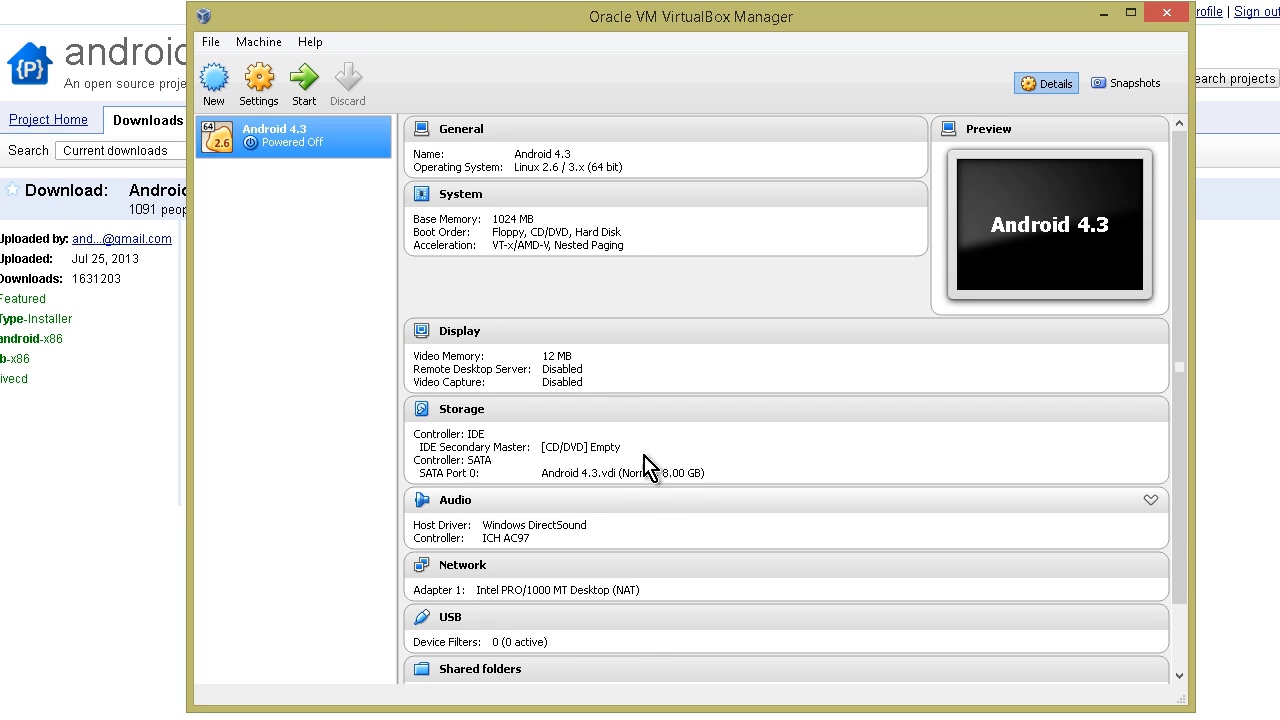
pyautogui.click(264, 90)
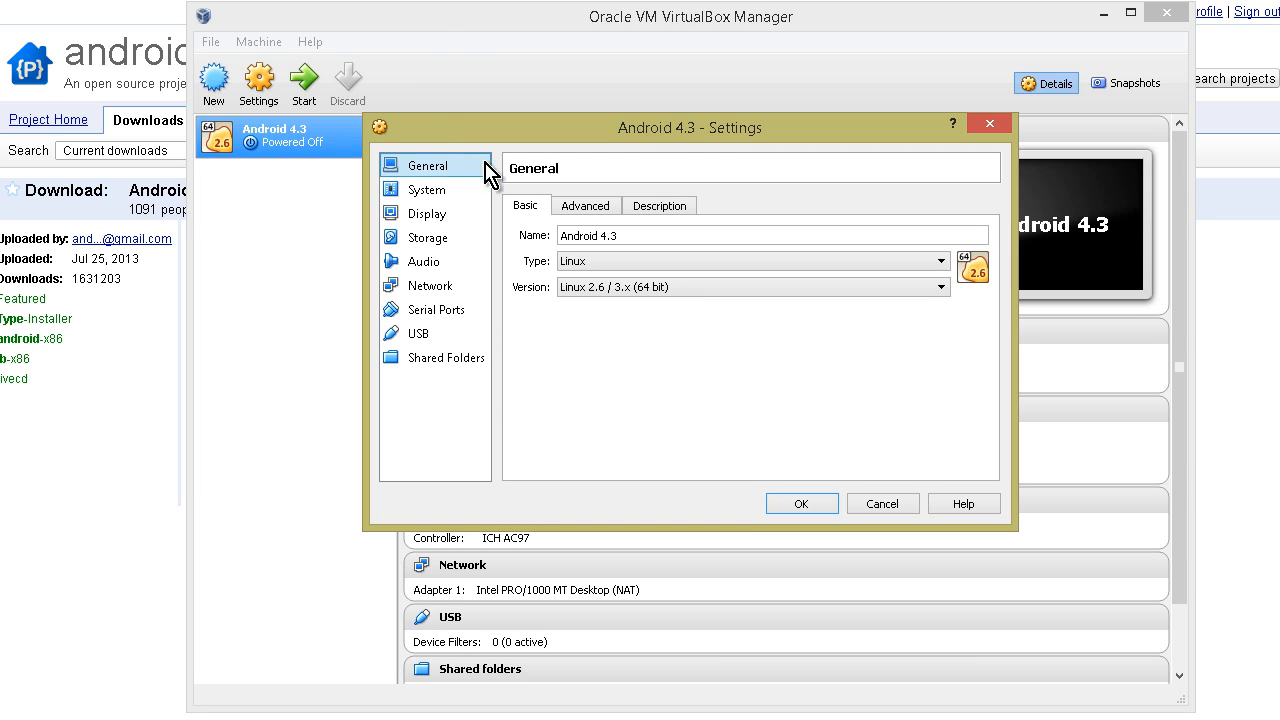
pyautogui.click(597, 208)
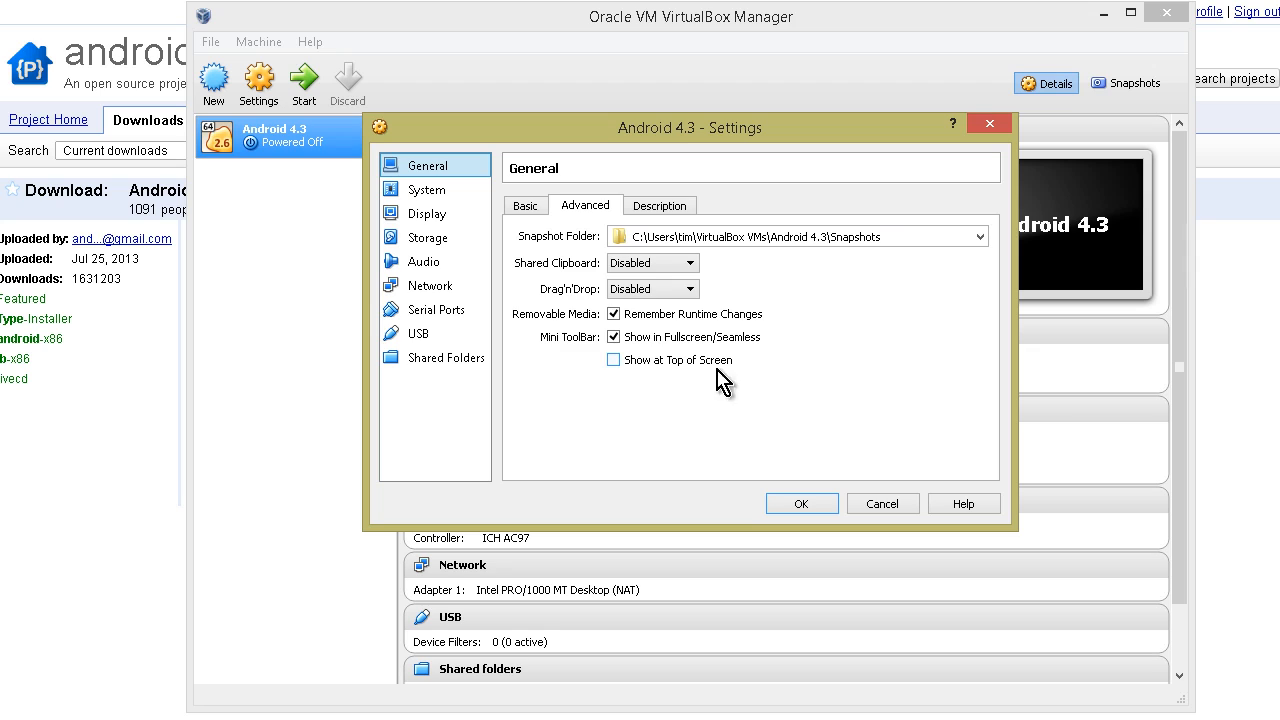
pyautogui.click(670, 208)
pyautogui.click(527, 206)
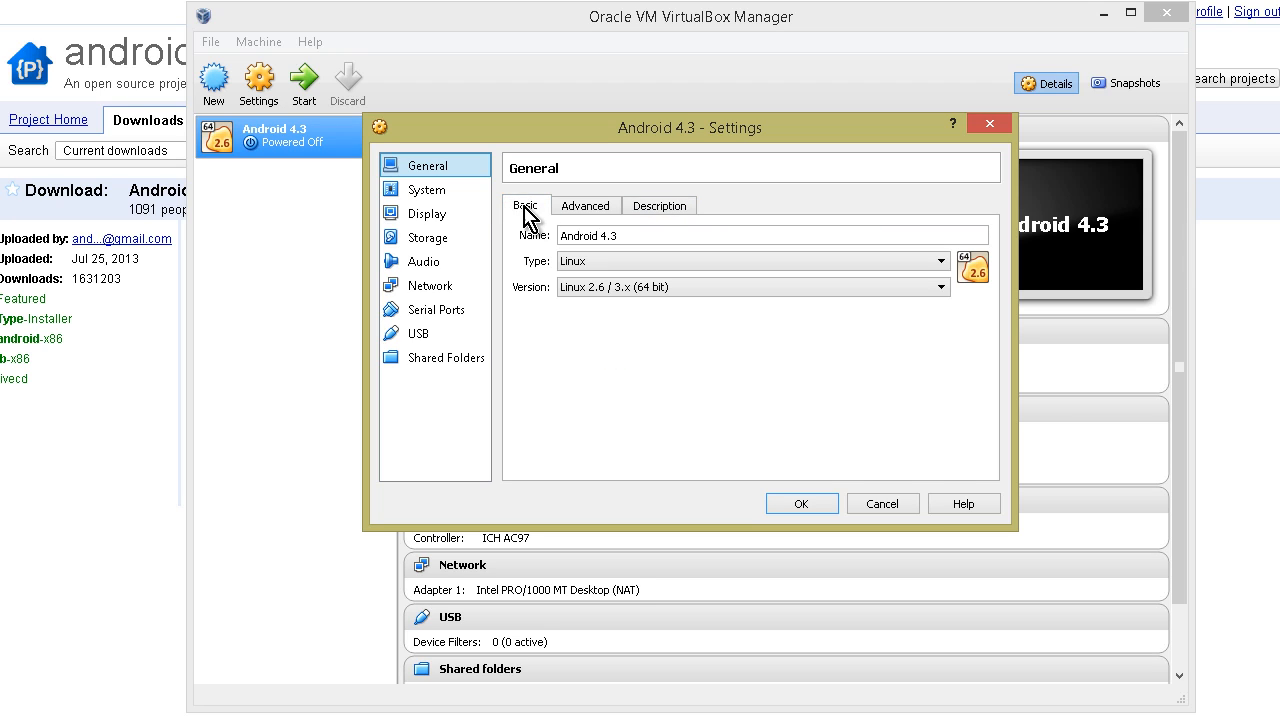
pyautogui.click(455, 192)
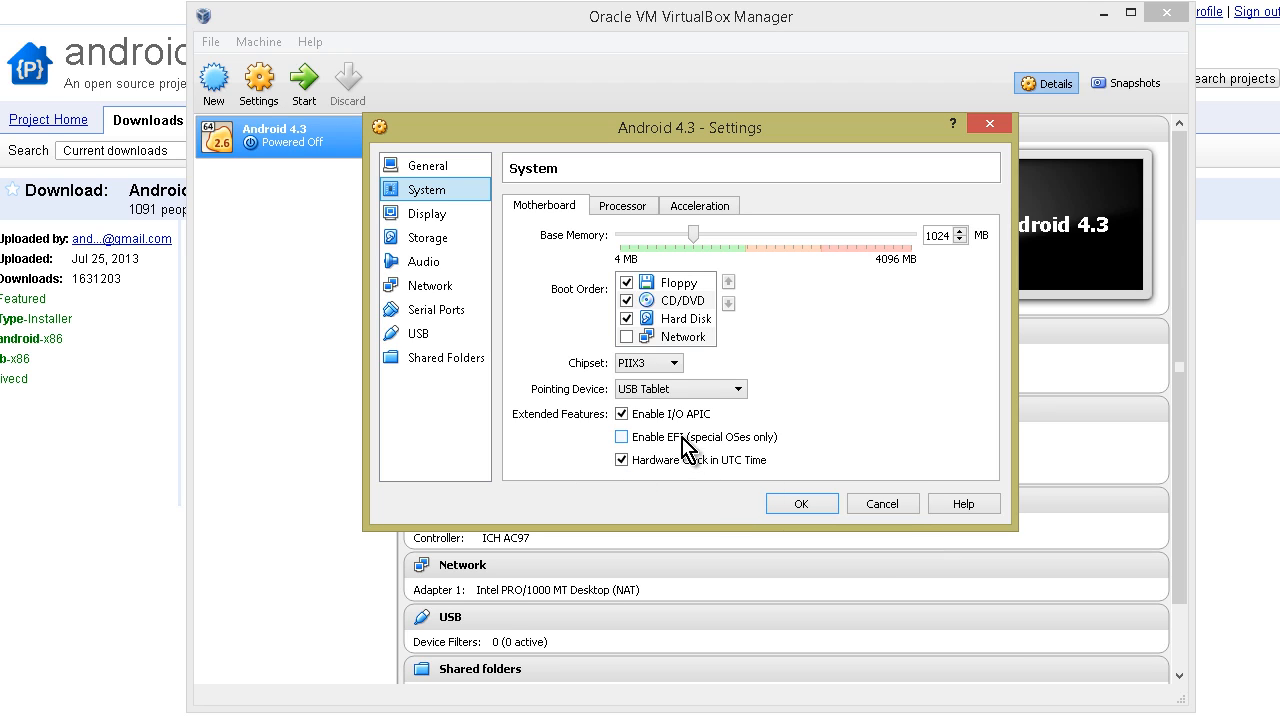
pyautogui.click(614, 210)
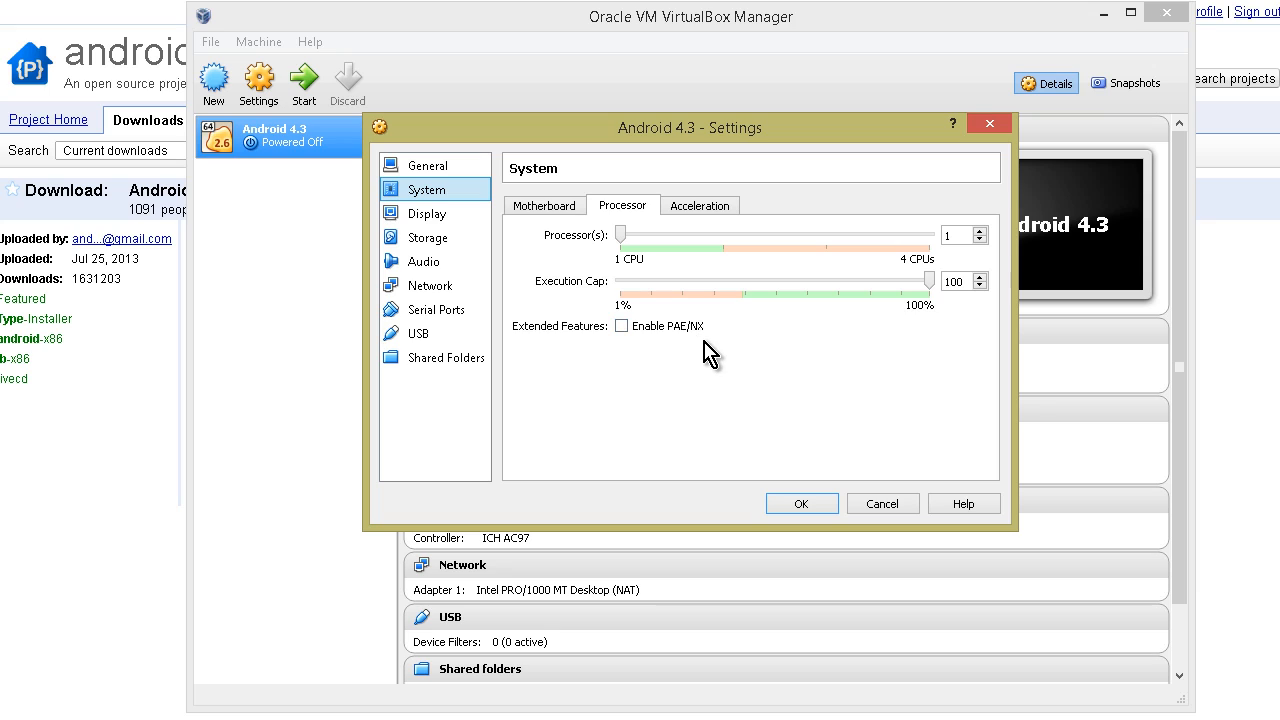
pyautogui.click(622, 327)
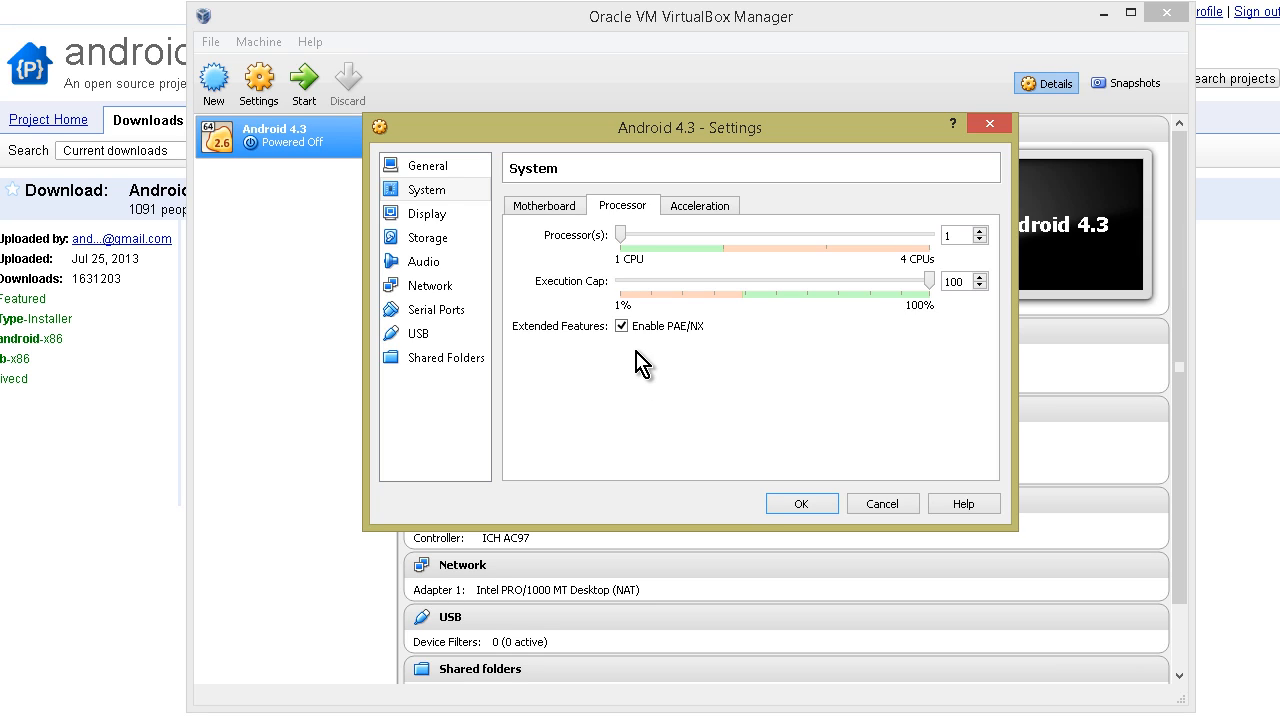
# Review the acceleration, motherboard and storage settings, and choose Intel PRO/1000 MT Desktop (82540EM) as network adapter 1's type.
pyautogui.click(713, 210)
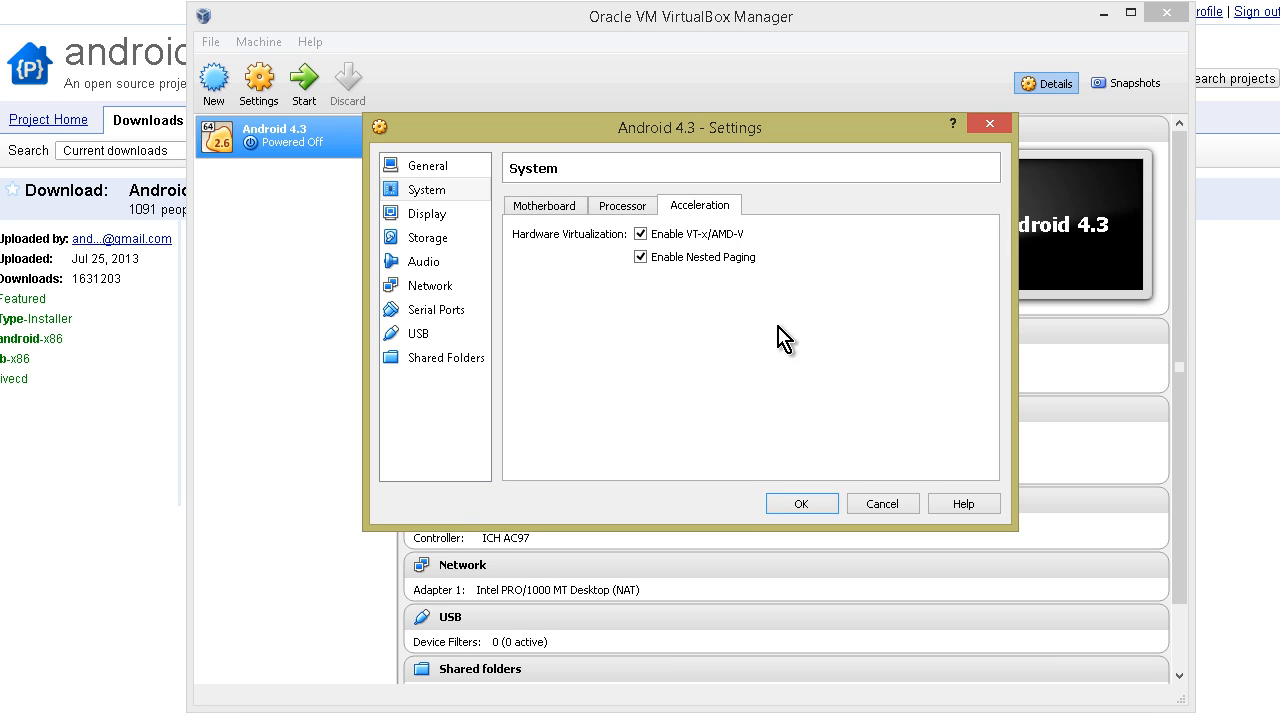
pyautogui.click(618, 208)
pyautogui.click(543, 207)
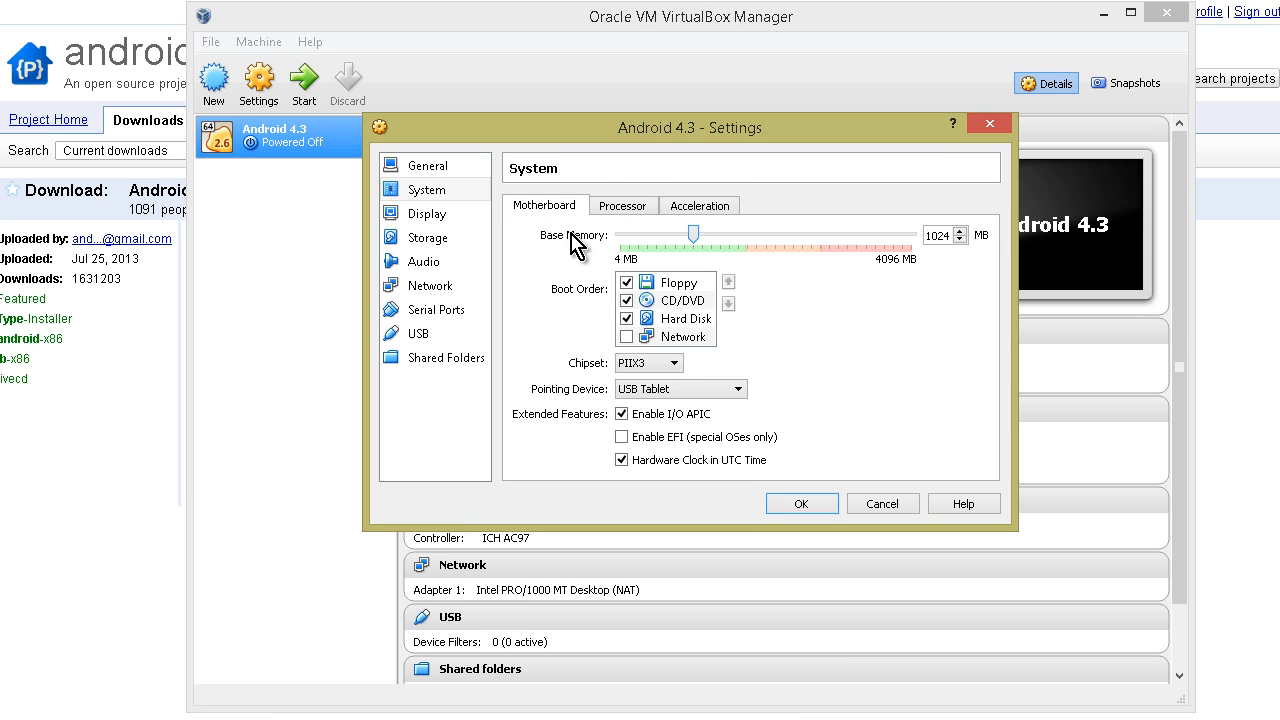
pyautogui.click(440, 242)
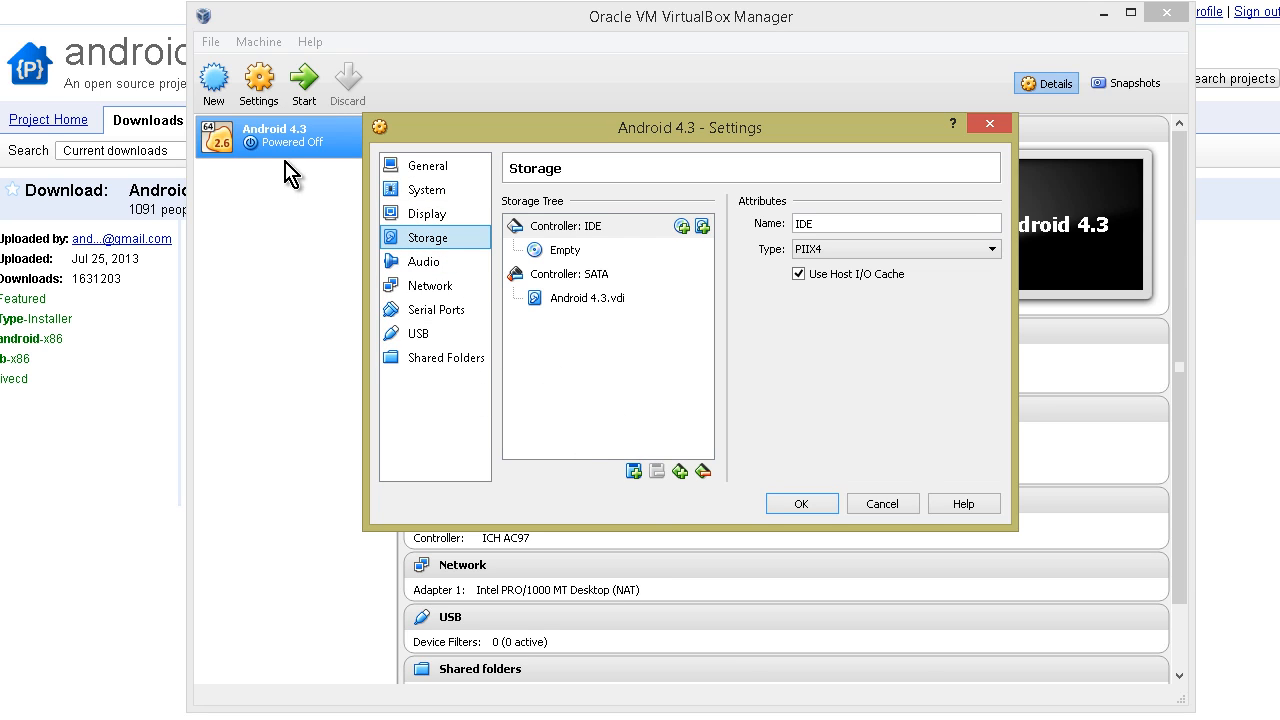
pyautogui.click(432, 285)
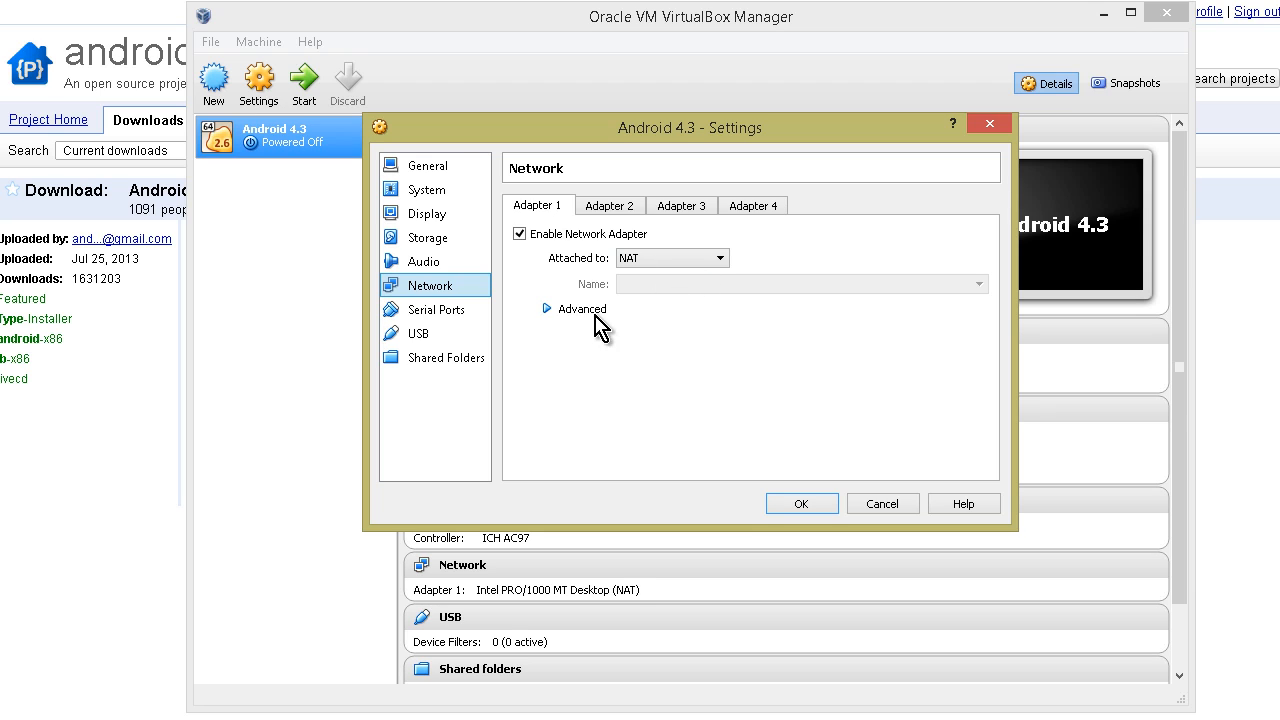
pyautogui.click(548, 310)
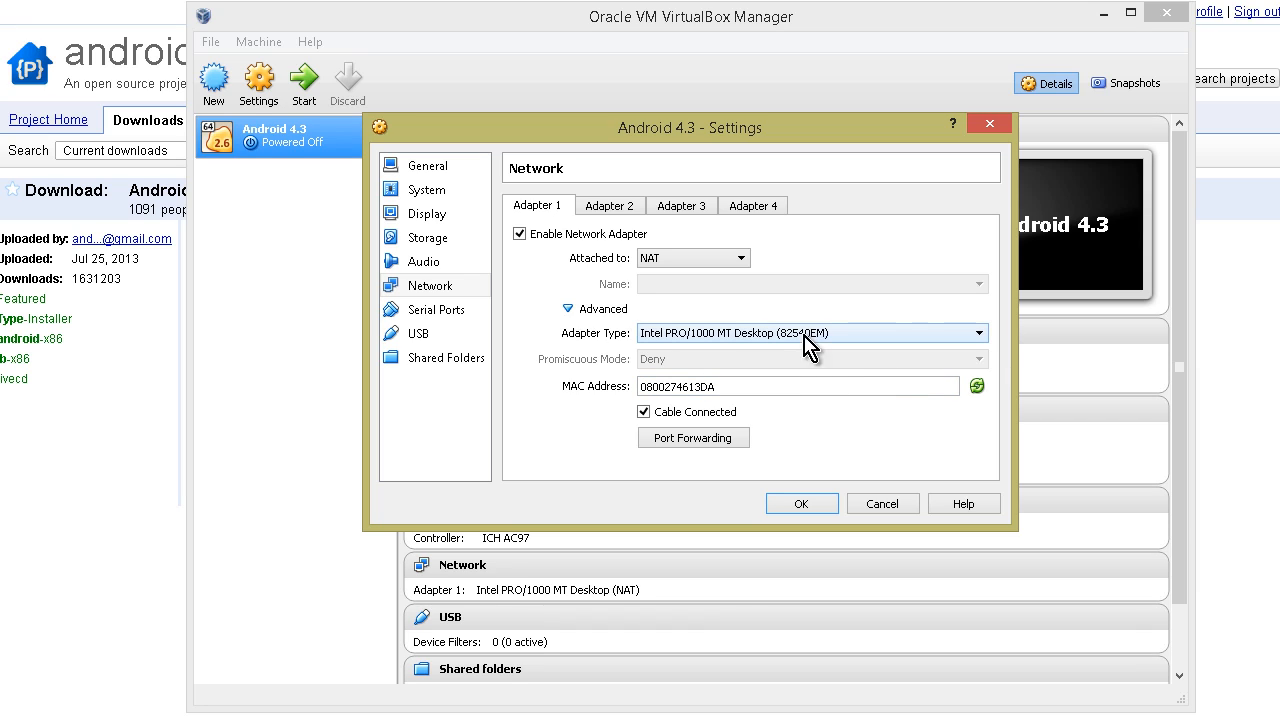
pyautogui.click(979, 336)
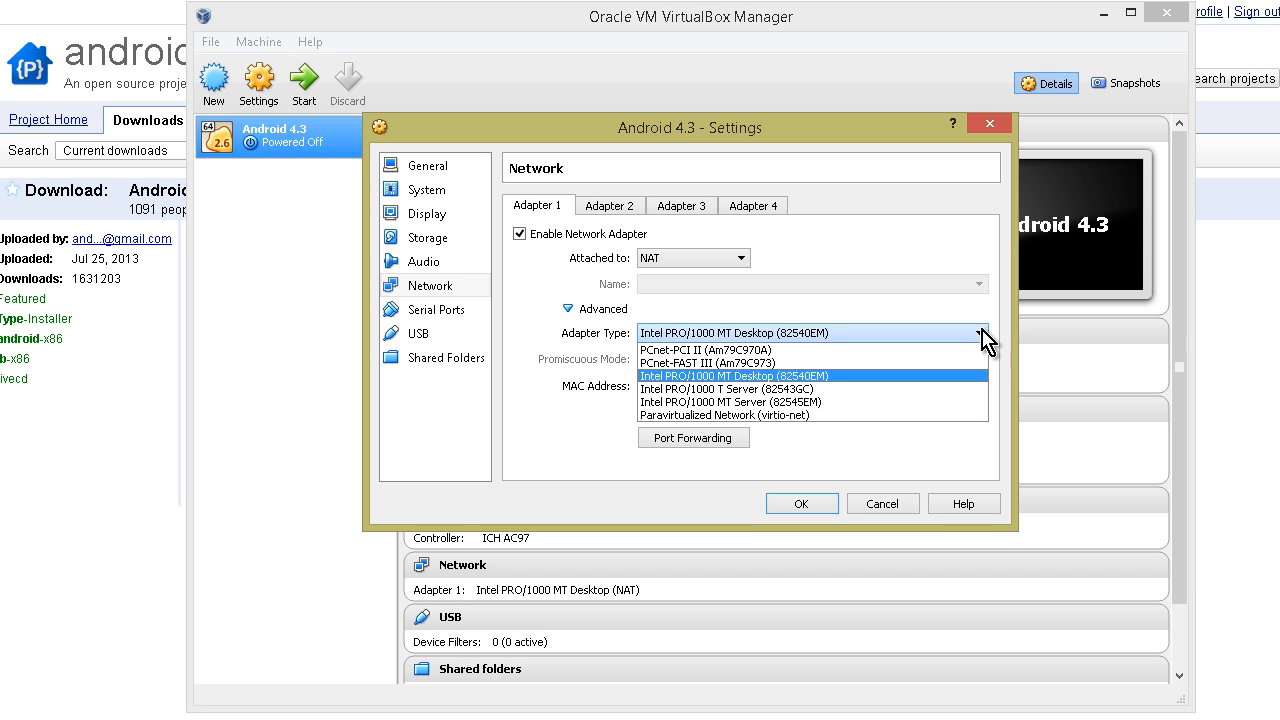
pyautogui.click(781, 377)
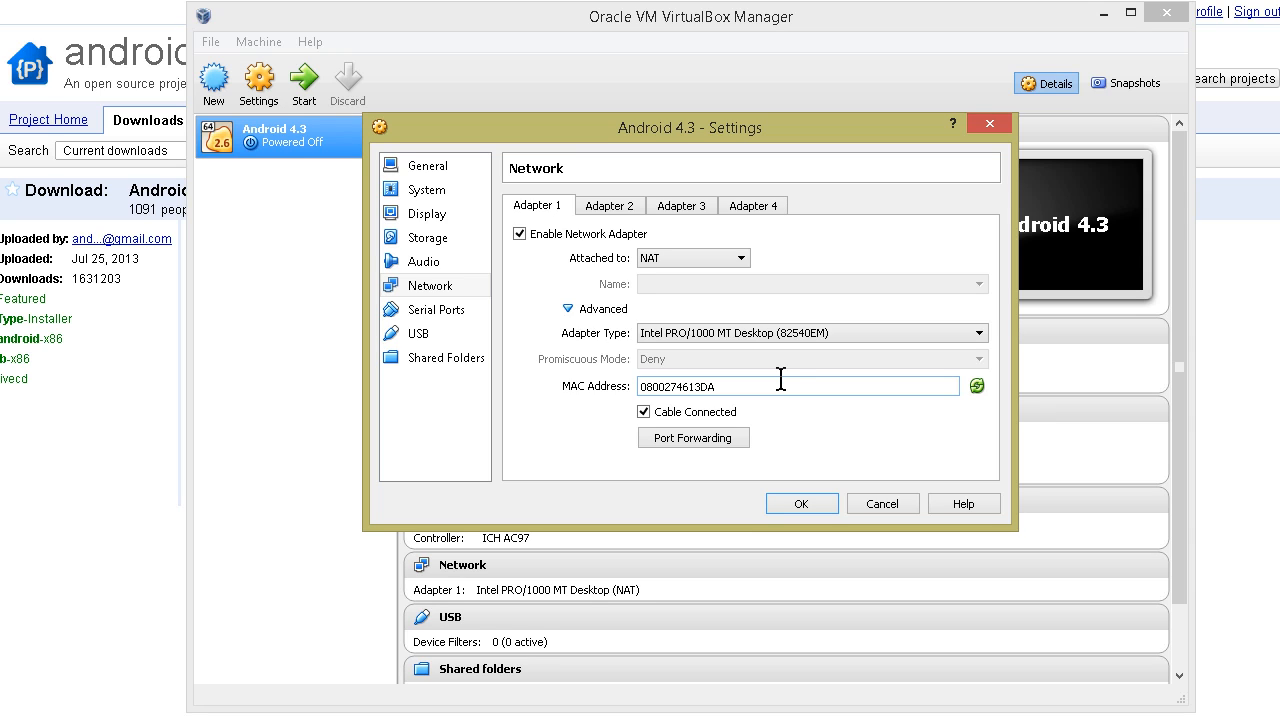
# Load android-x86-4.3-20130725.iso from Downloads into the empty IDE CD/DVD drive and save the machine settings.
pyautogui.click(430, 240)
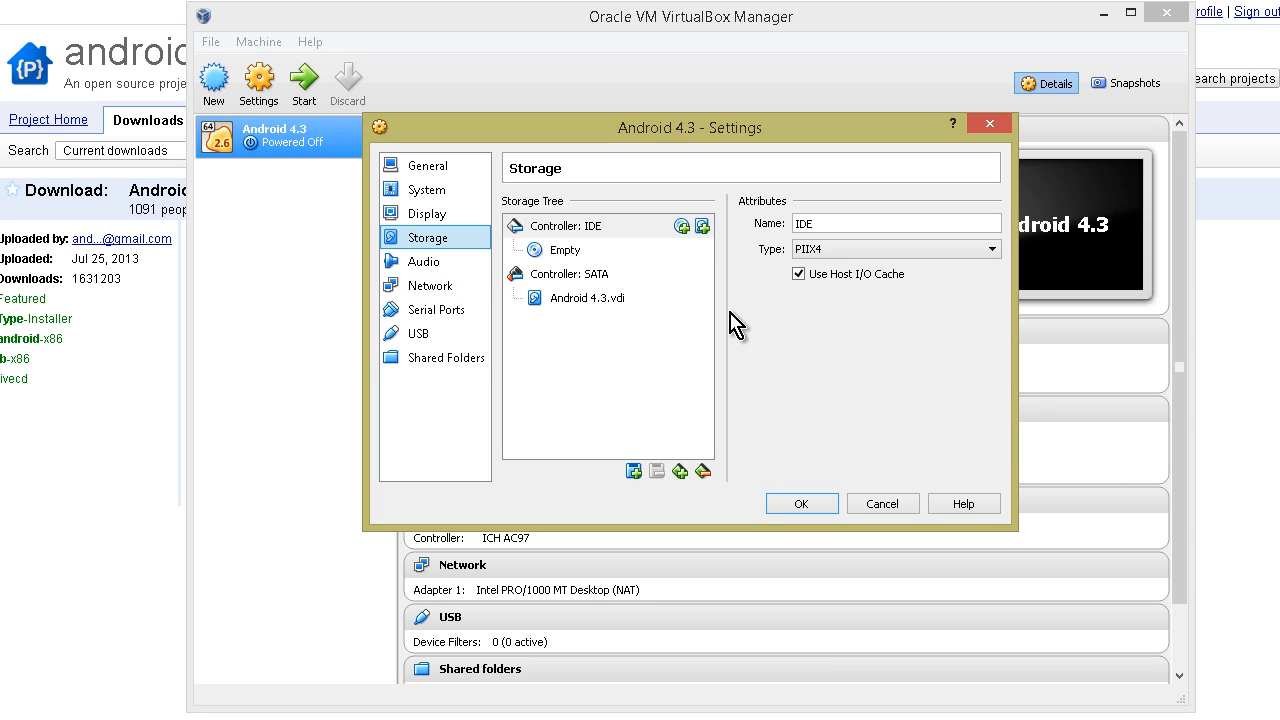
pyautogui.click(590, 255)
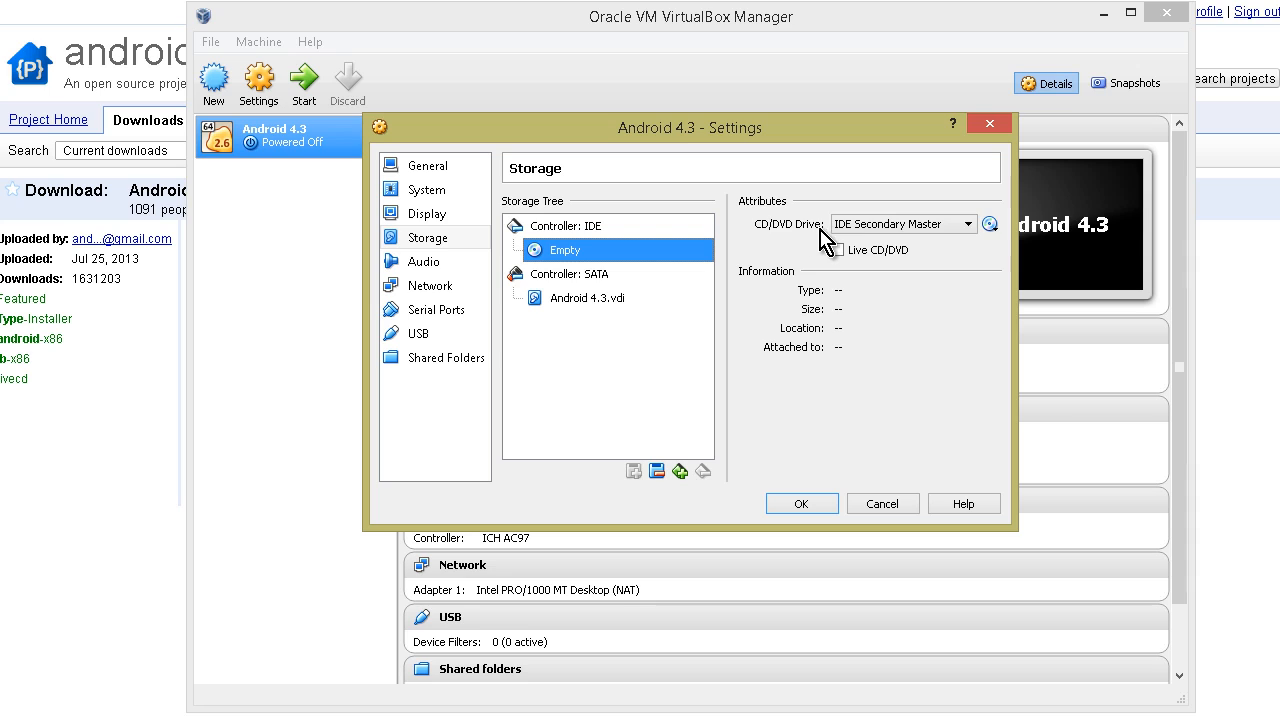
pyautogui.click(994, 228)
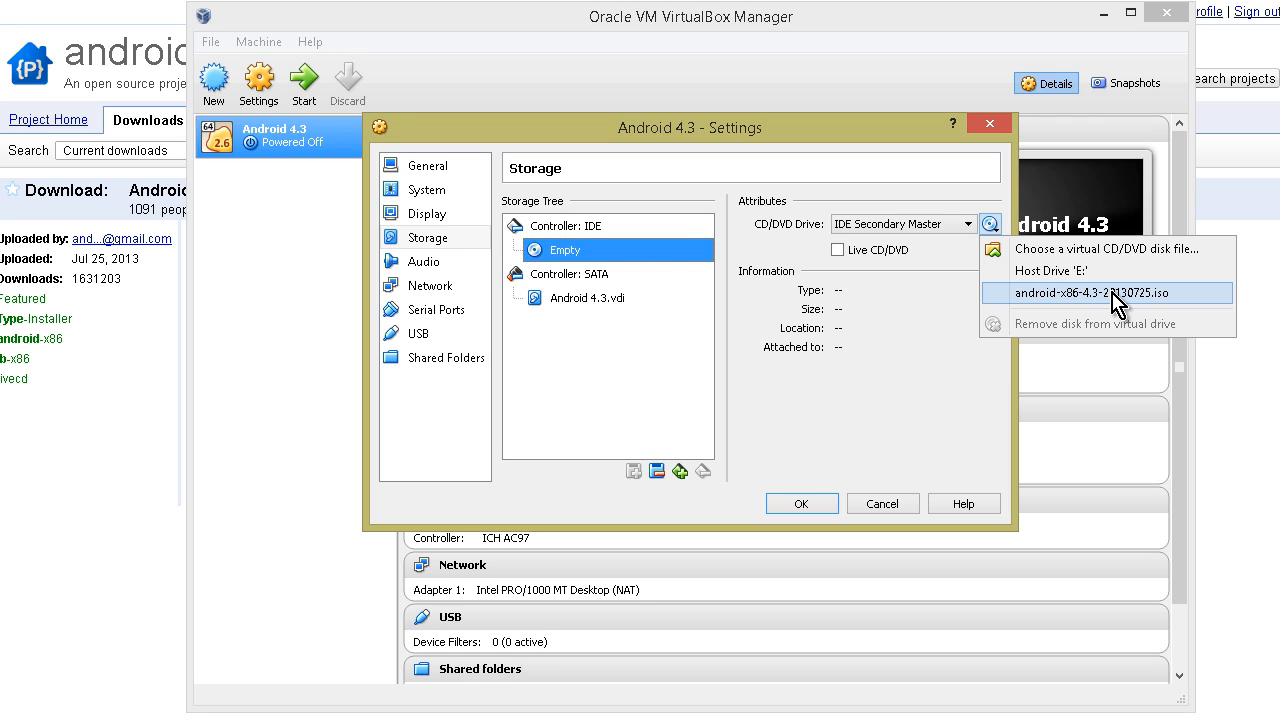
pyautogui.click(1095, 250)
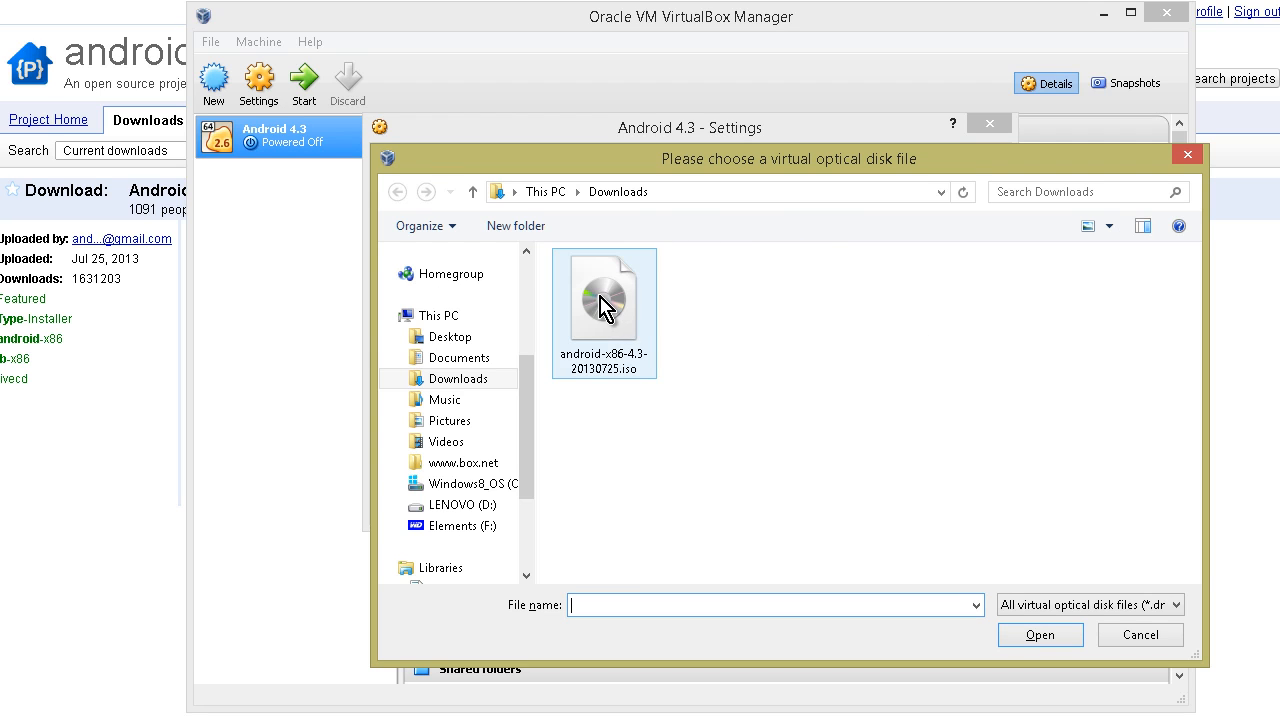
pyautogui.click(604, 305)
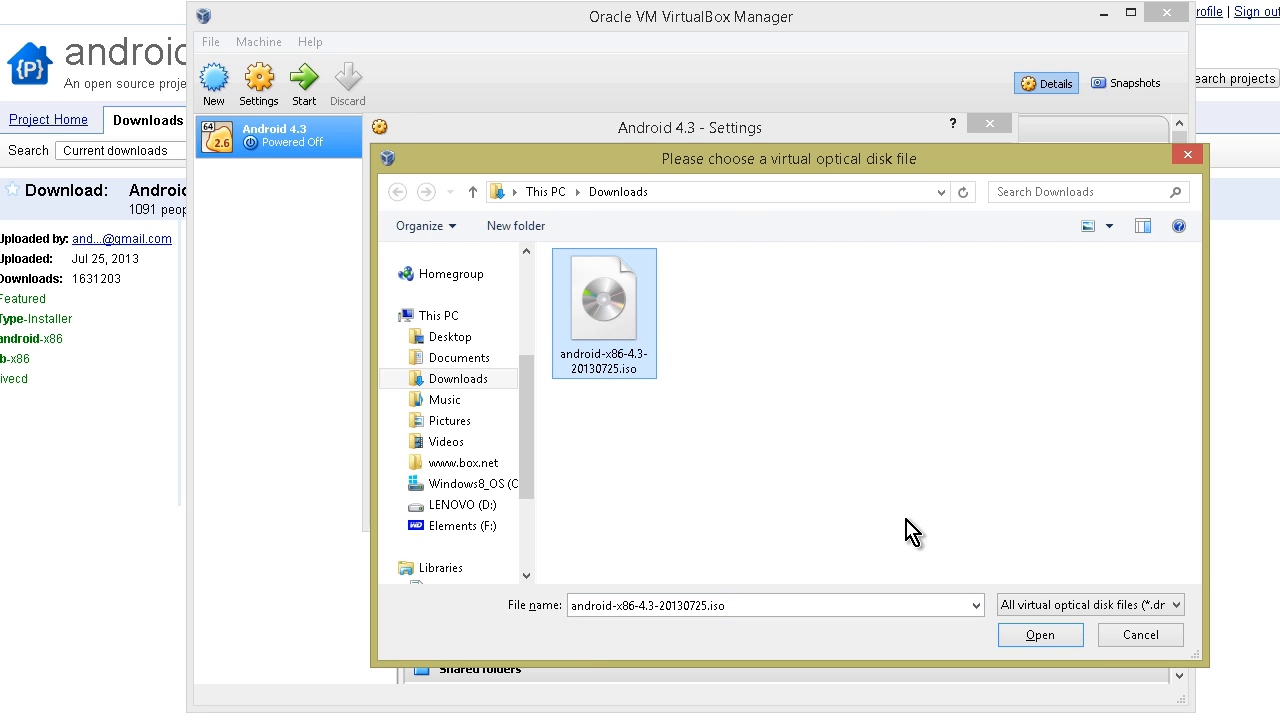
pyautogui.click(1033, 635)
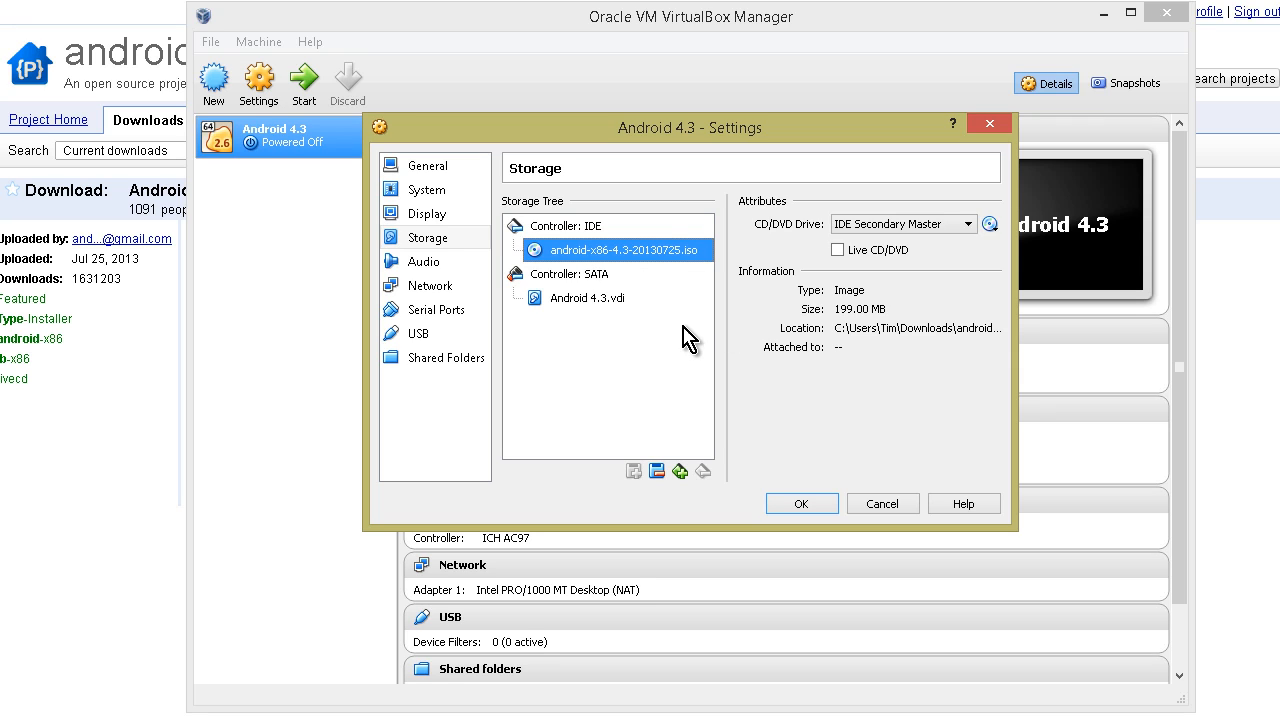
pyautogui.click(808, 508)
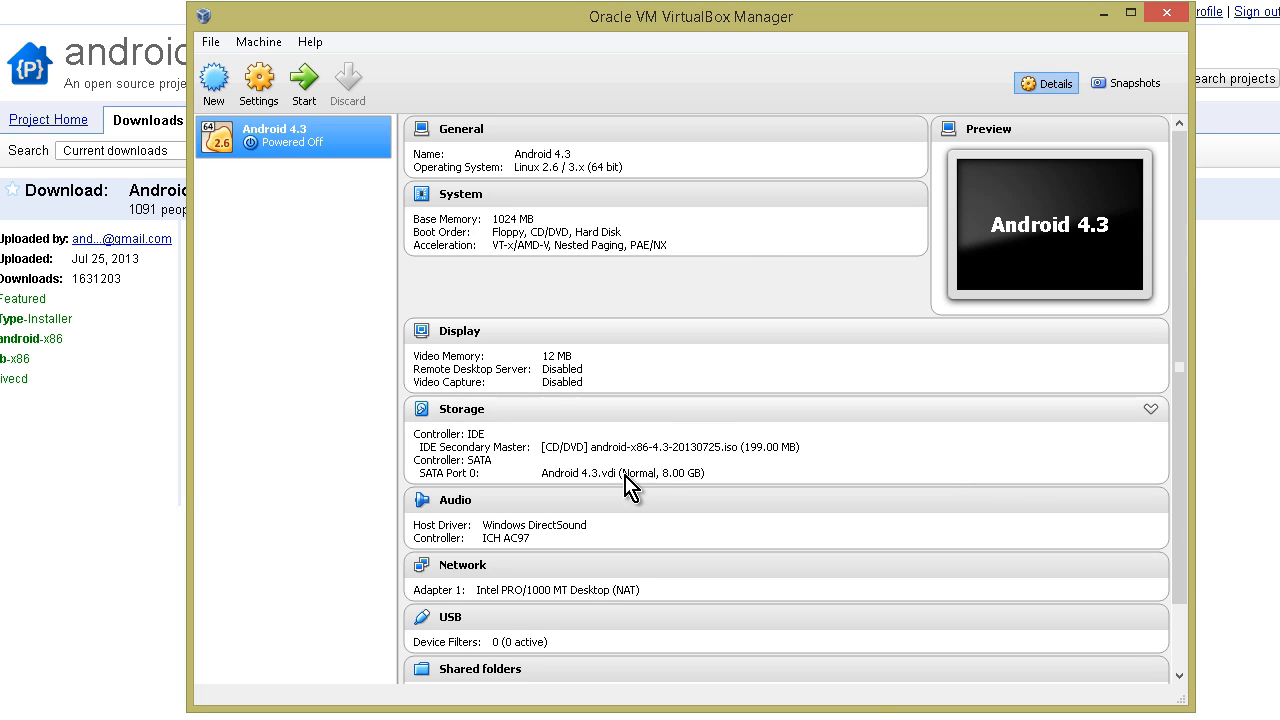
# Start the Android 4.3 machine and boot into the installation of Android-x86 to the hard disk.
pyautogui.click(305, 88)
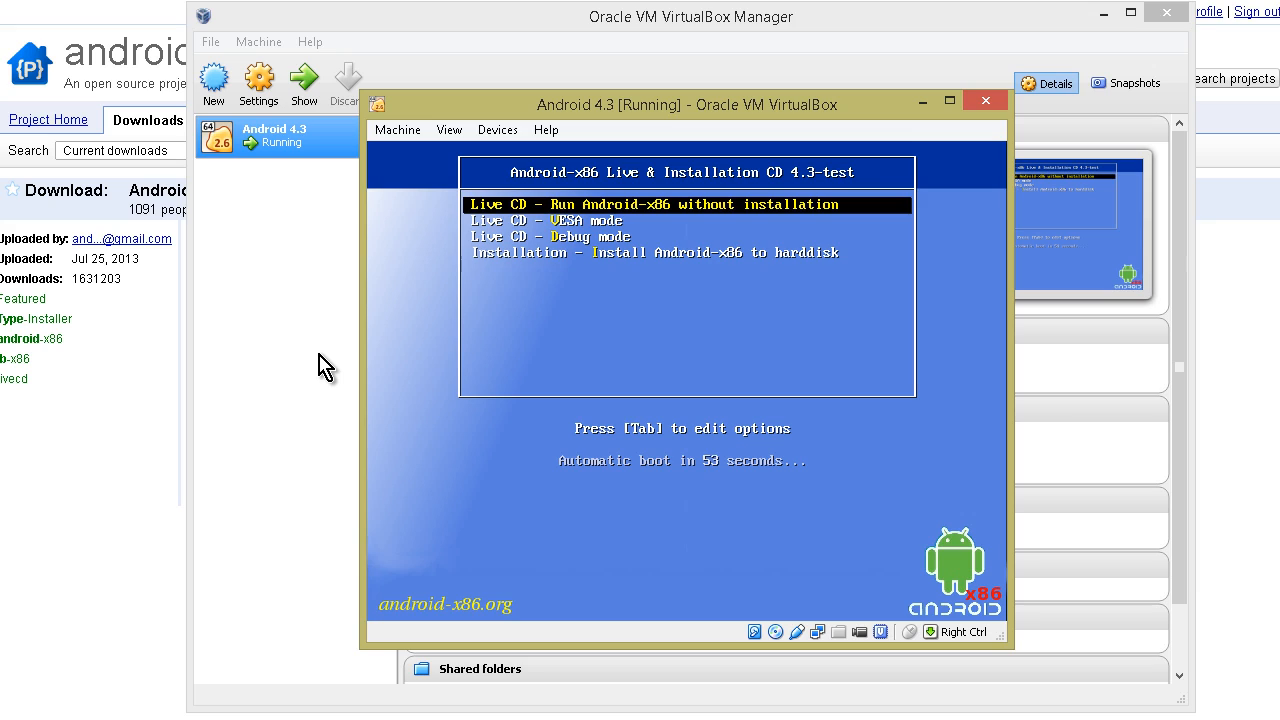
pyautogui.press('Down')
pyautogui.press('Down')
pyautogui.press('Down')
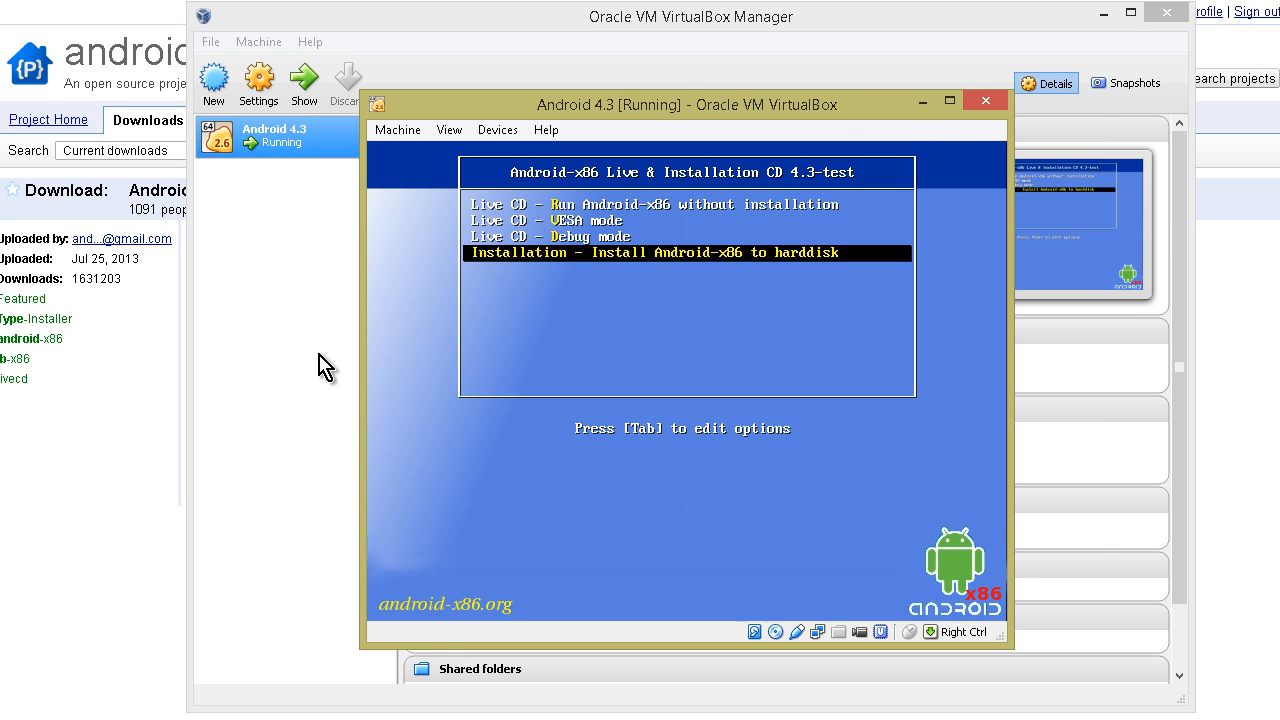
pyautogui.press('Return')
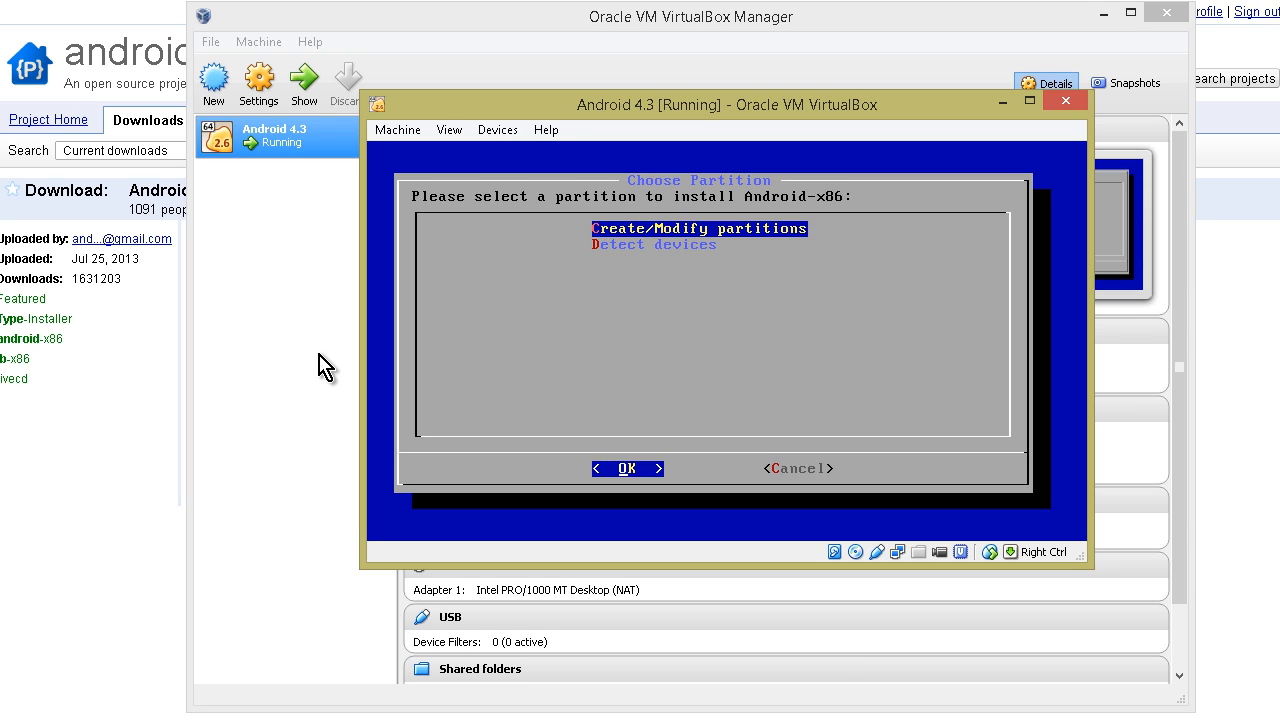
# Create a new primary partition of 8587.19 MB from the disk's free space and flag it as bootable.
pyautogui.press('Return')
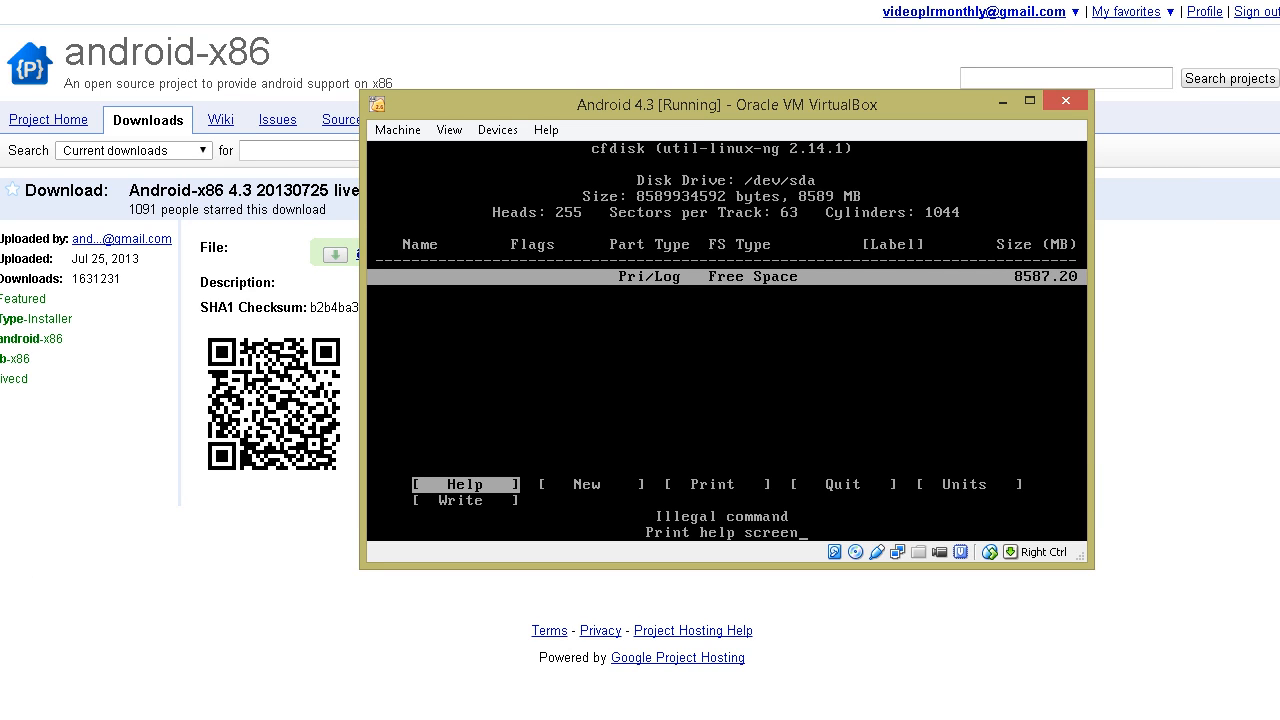
pyautogui.press('Right')
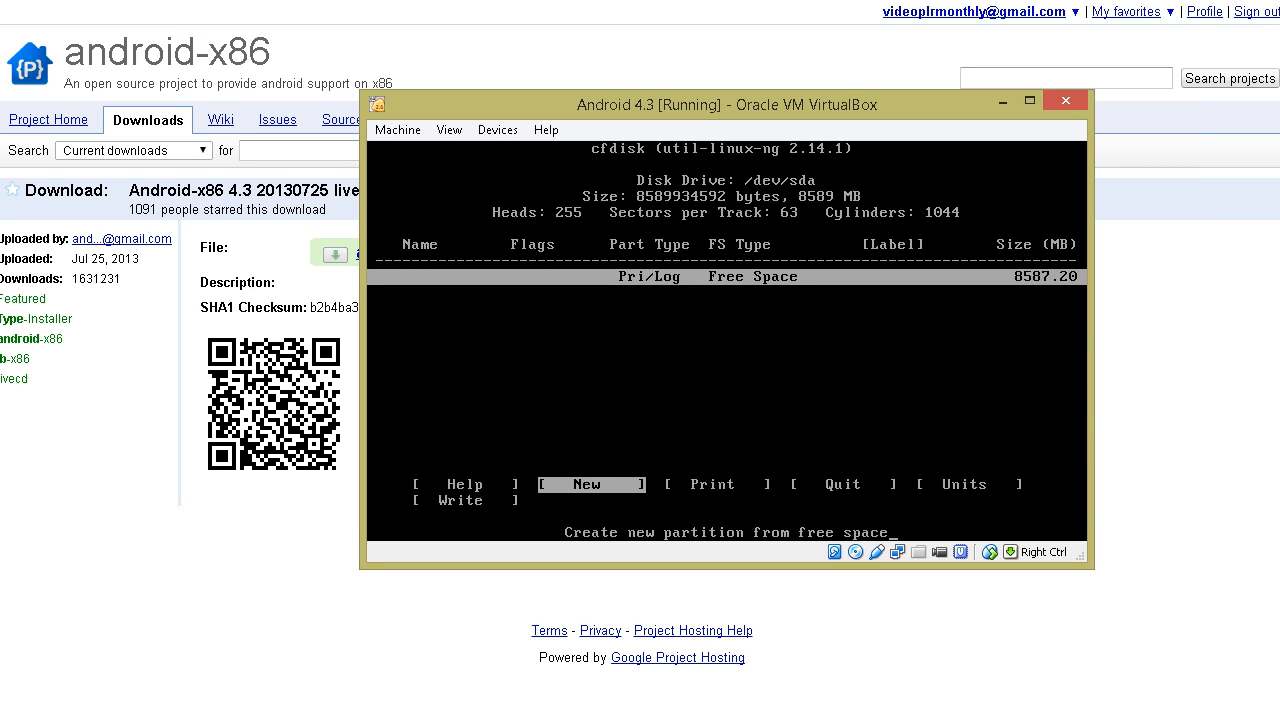
pyautogui.press('Return')
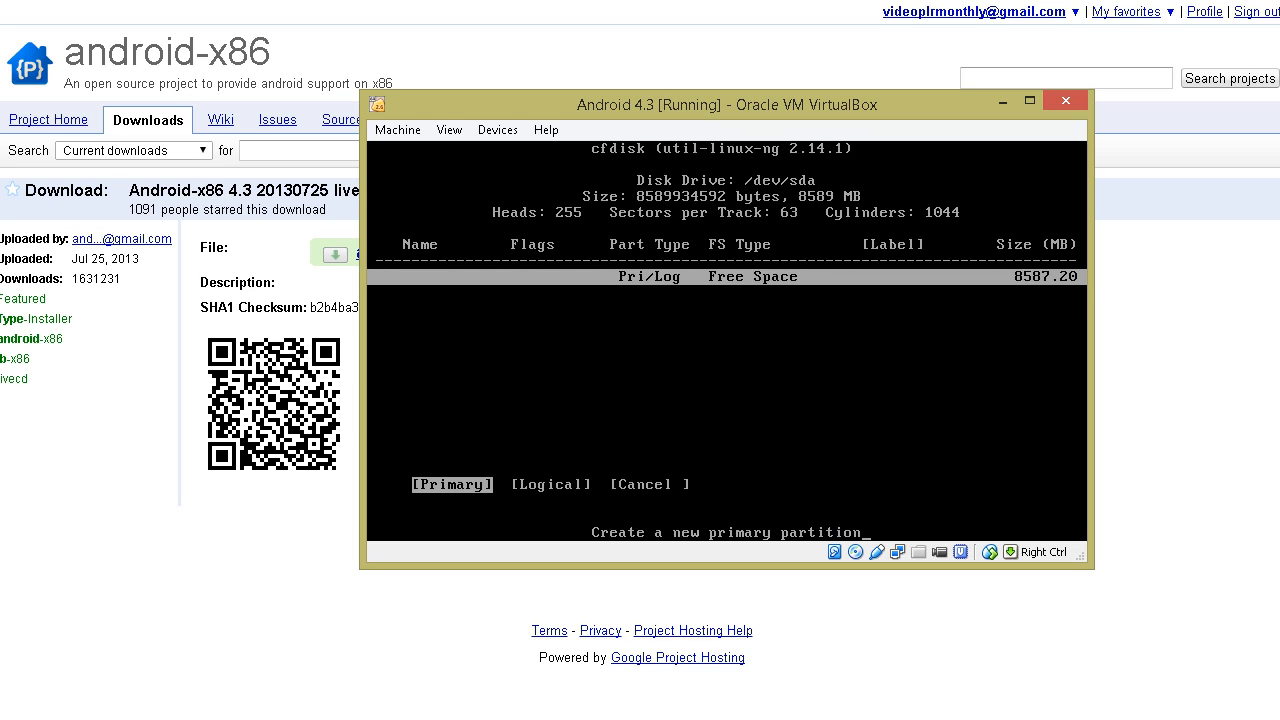
pyautogui.press('Right')
pyautogui.press('Left')
pyautogui.press('Return')
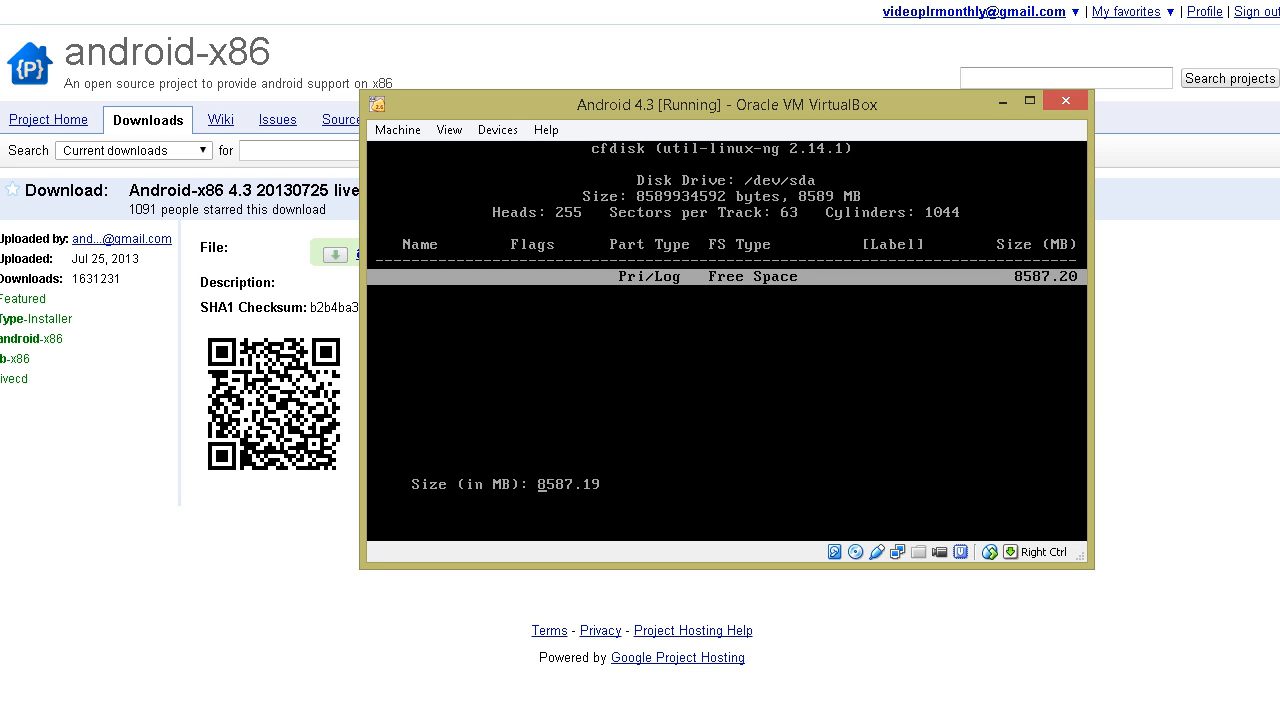
pyautogui.press('Return')
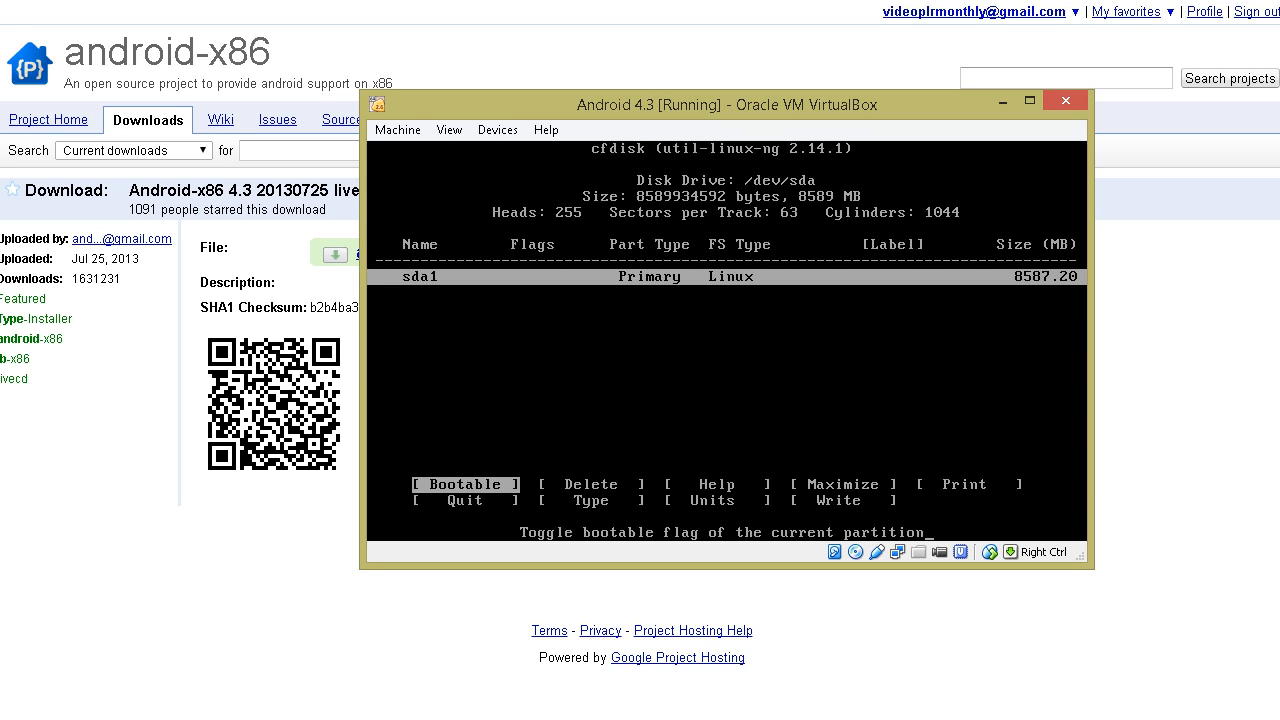
pyautogui.press('Return')
# Write the partition table to disk, answering yes to the confirmation.
pyautogui.press('Right')
pyautogui.press('Right')
pyautogui.press('Right')
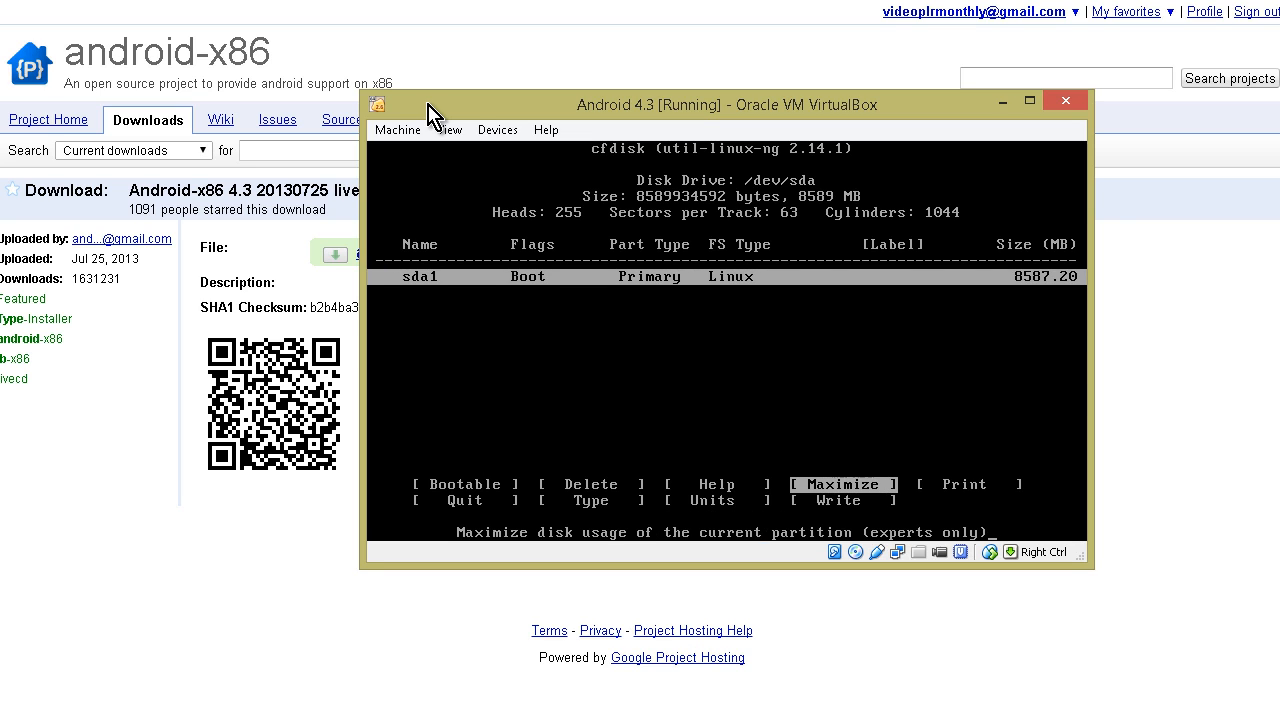
pyautogui.press('Right')
pyautogui.press('Right')
pyautogui.press('Right')
pyautogui.press('Right')
pyautogui.press('Right')
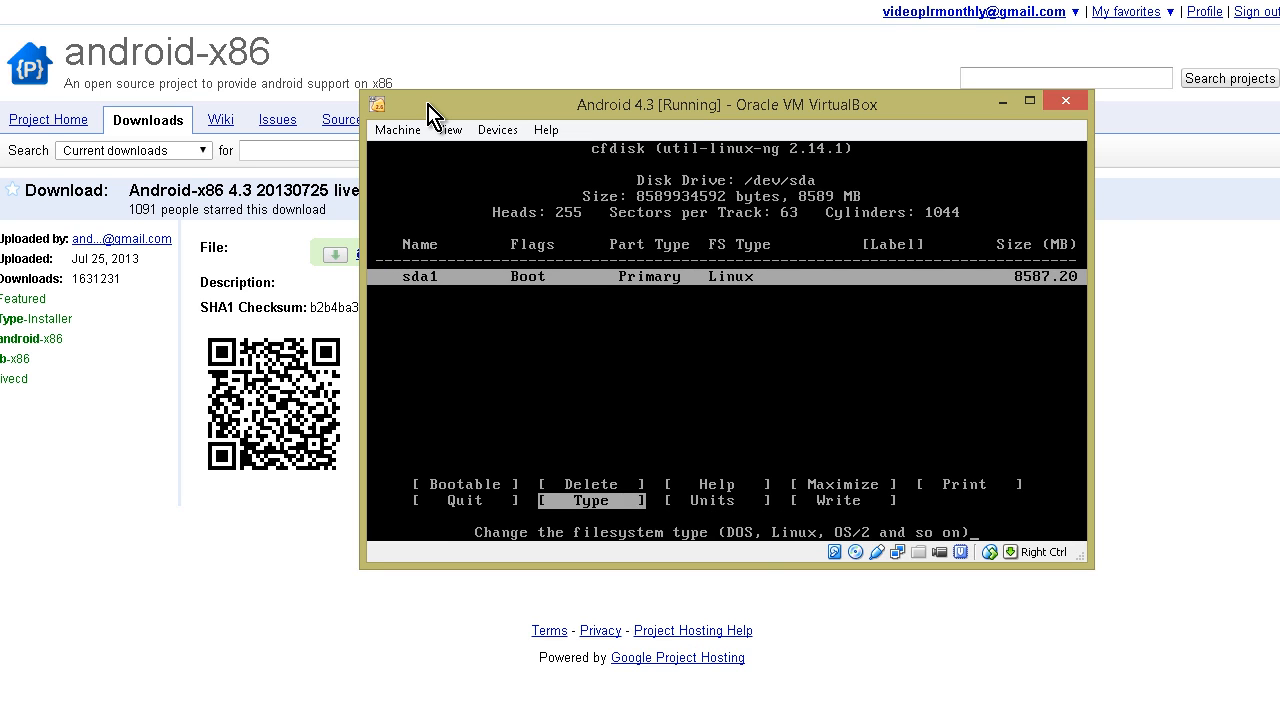
pyautogui.press('Return')
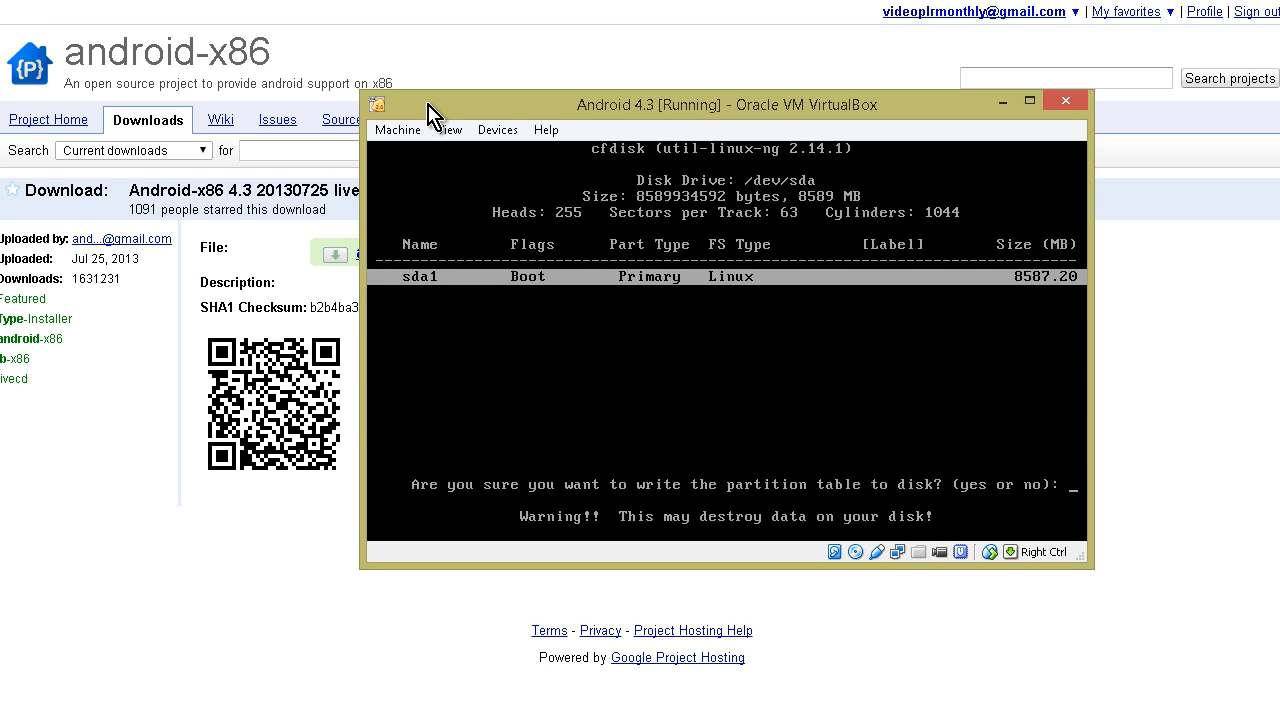
pyautogui.press('Return')
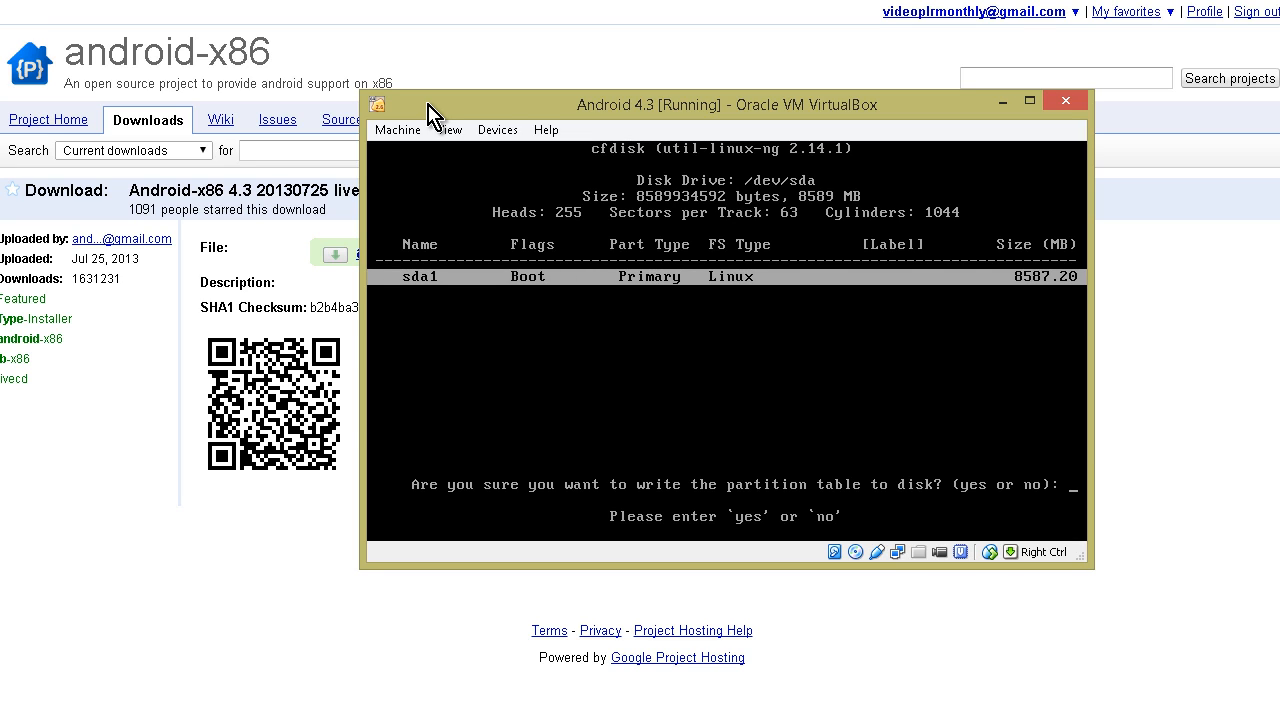
pyautogui.write('yes')
pyautogui.press('Return')
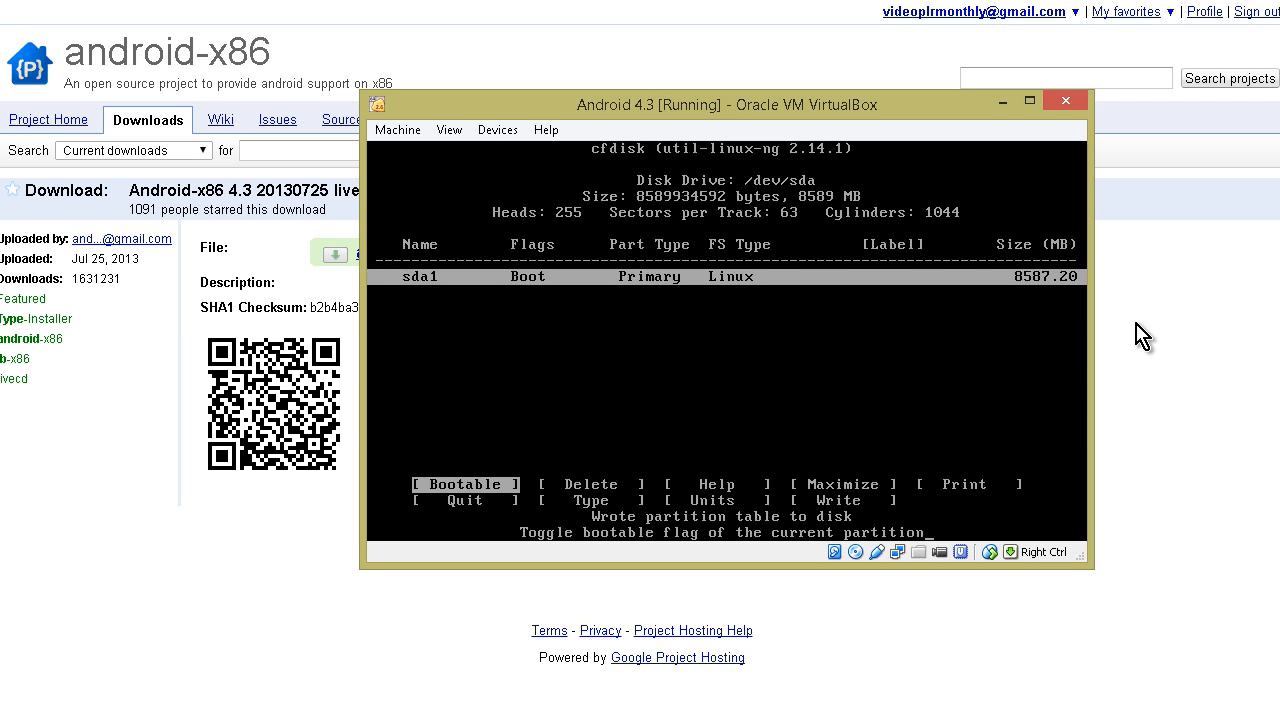
# Quit the cfdisk partition editor and return to the installer's partition selection.
pyautogui.press('Right')
pyautogui.press('Right')
pyautogui.press('Right')
pyautogui.press('Right')
pyautogui.press('Right')
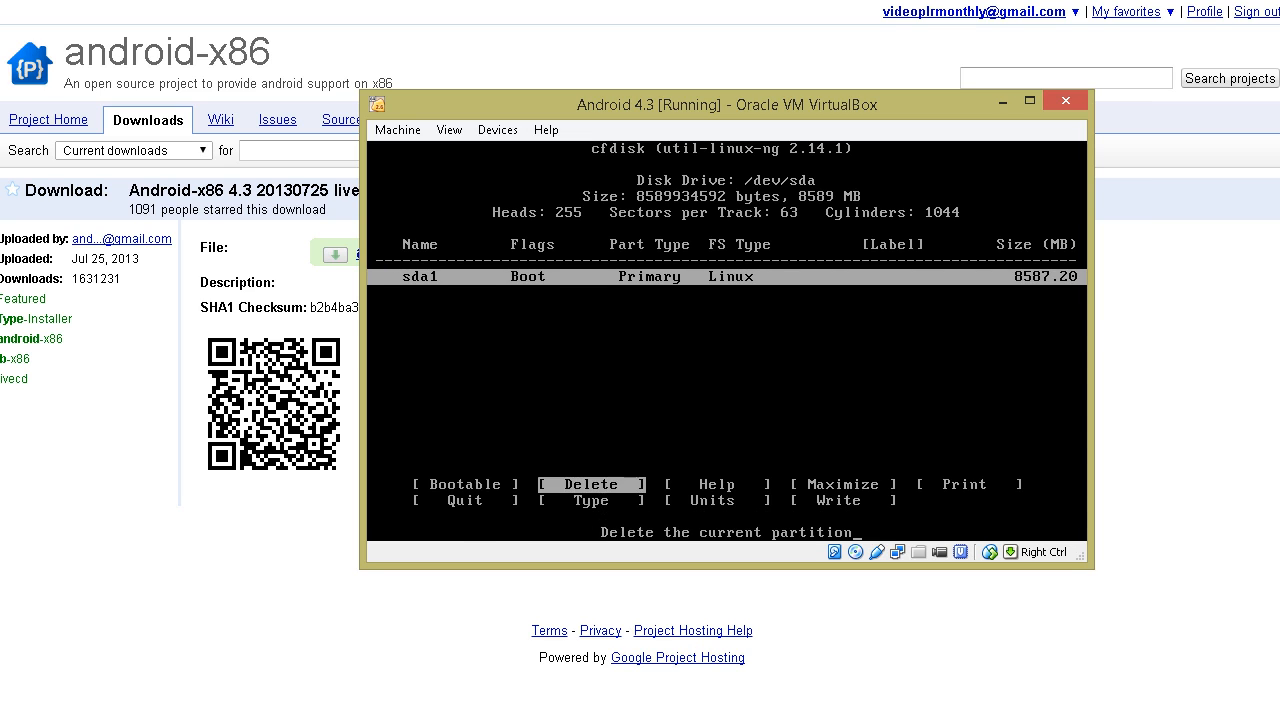
pyautogui.press('Return')
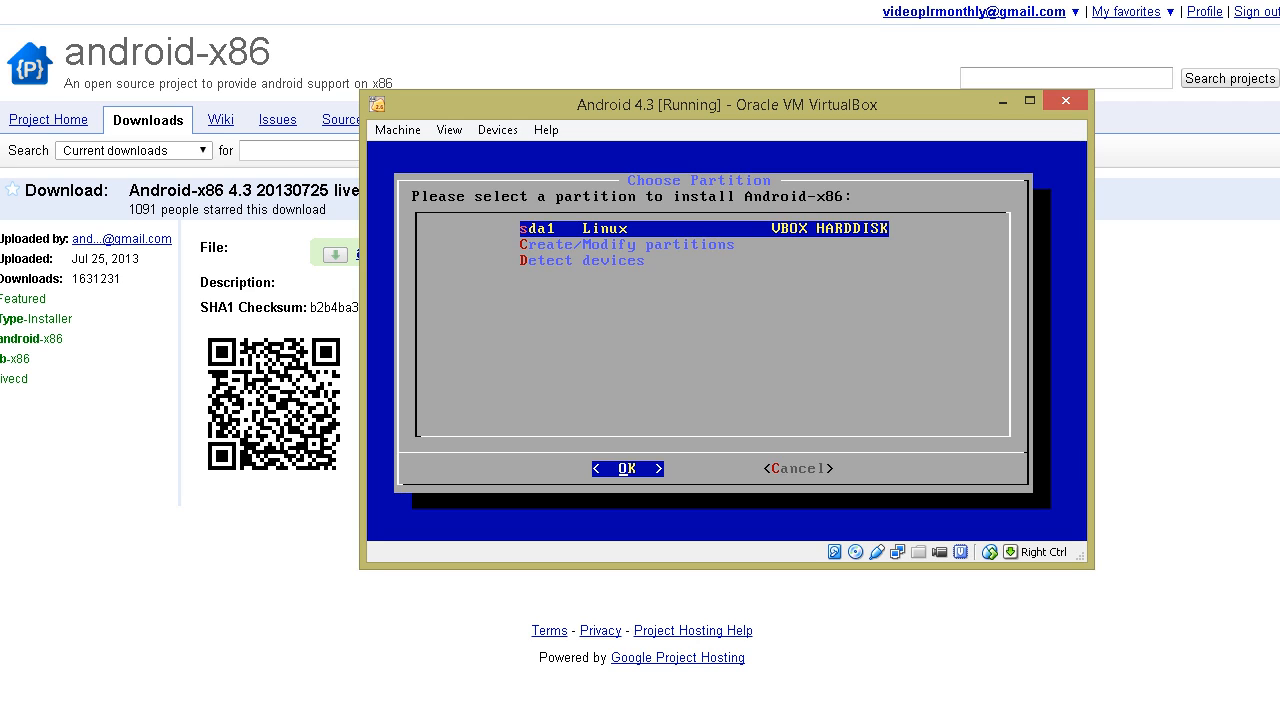
# Select sda1 as the Android-x86 installation partition and format it as ext3.
pyautogui.press('Return')
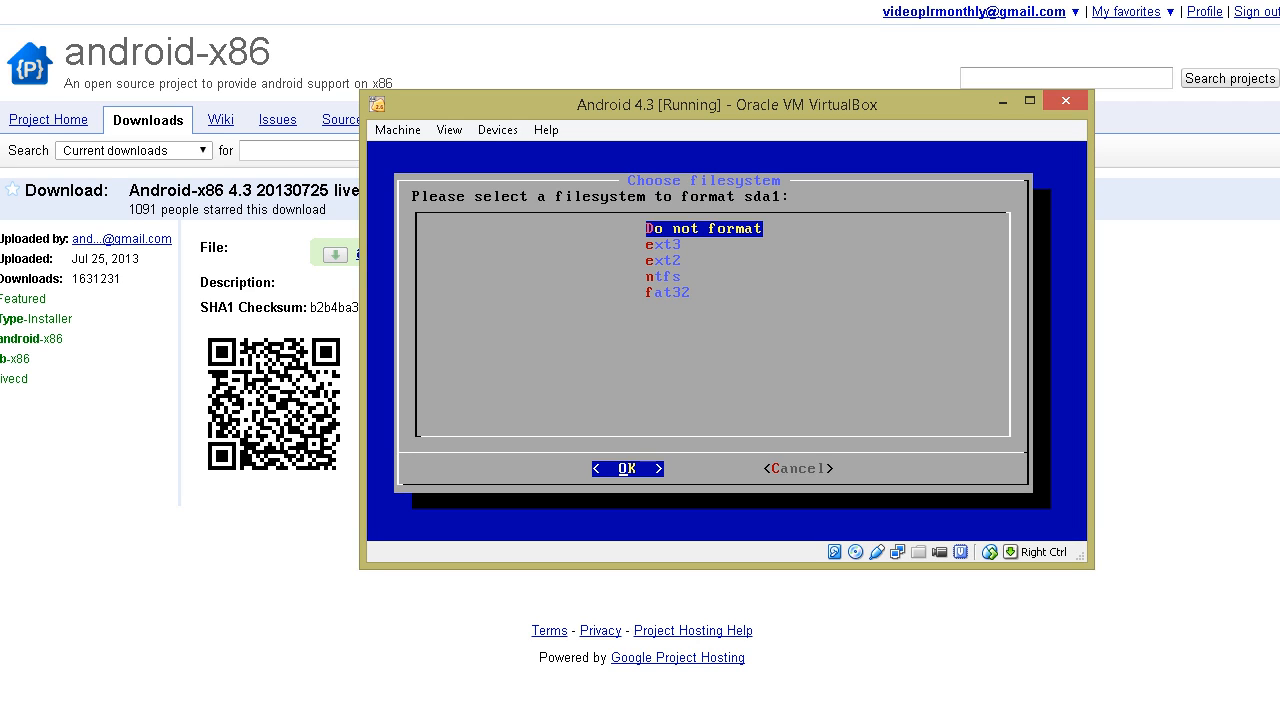
pyautogui.press('Down')
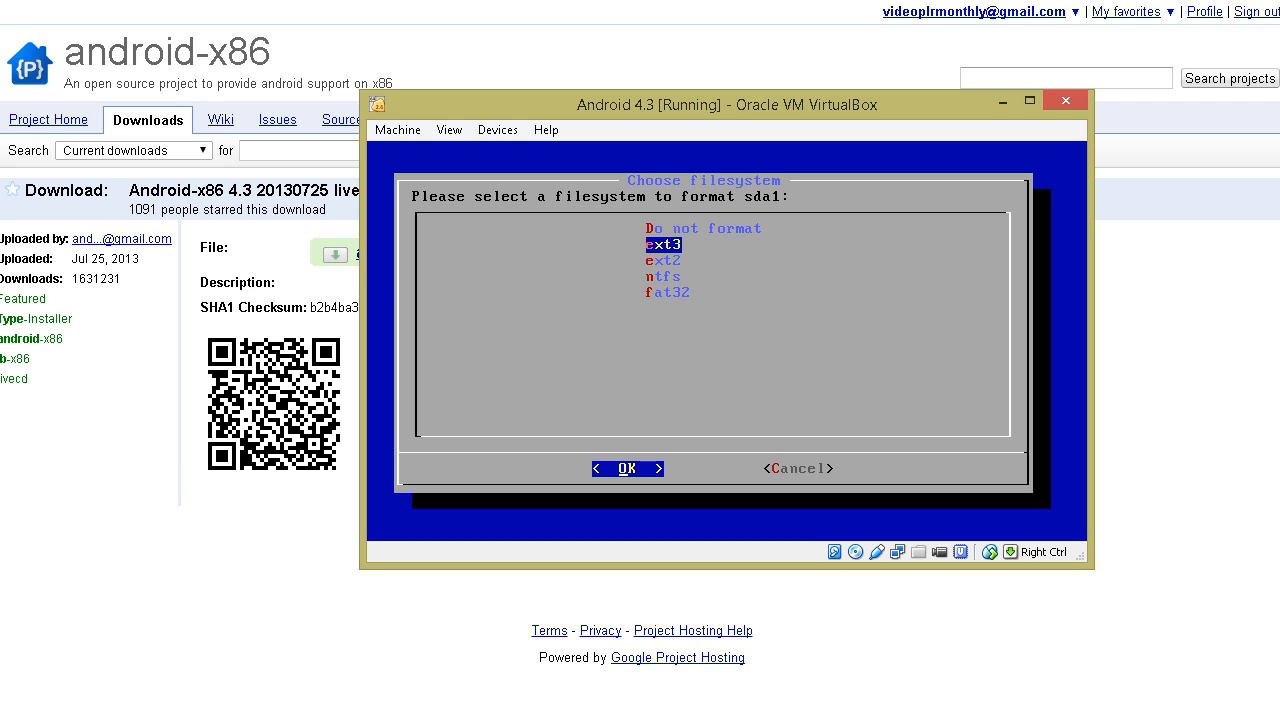
pyautogui.press('Return')
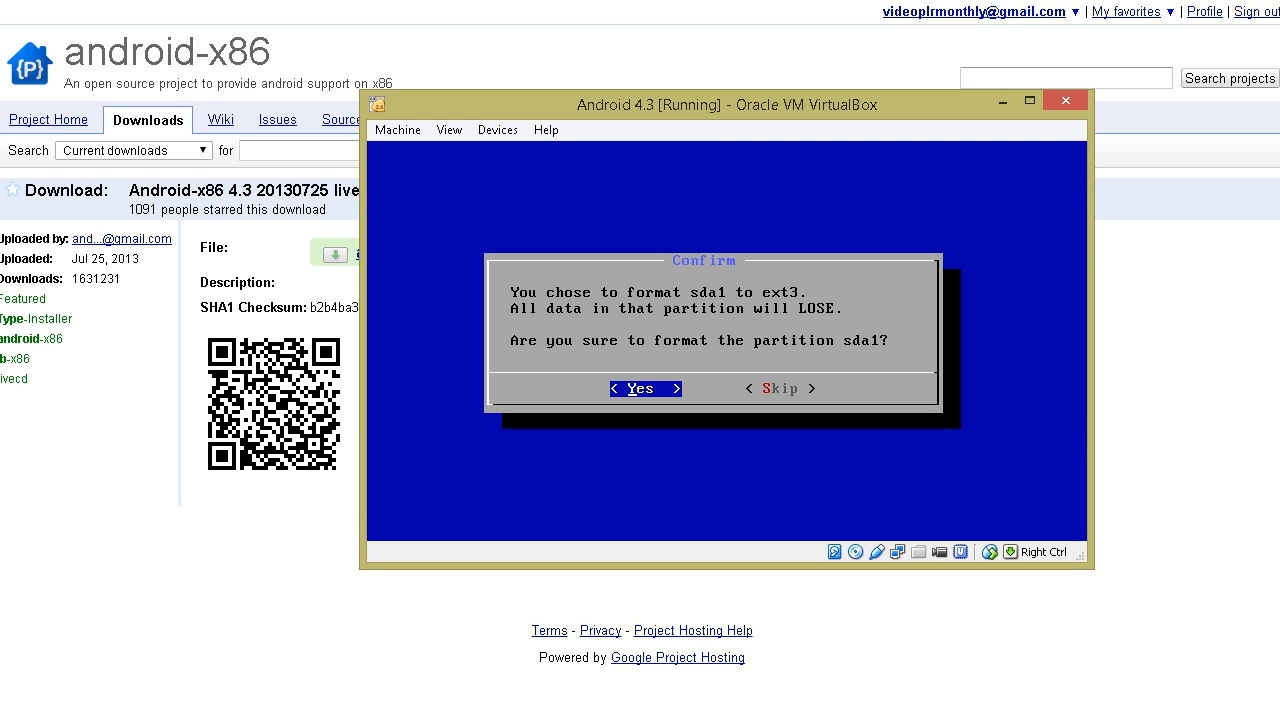
pyautogui.press('Return')
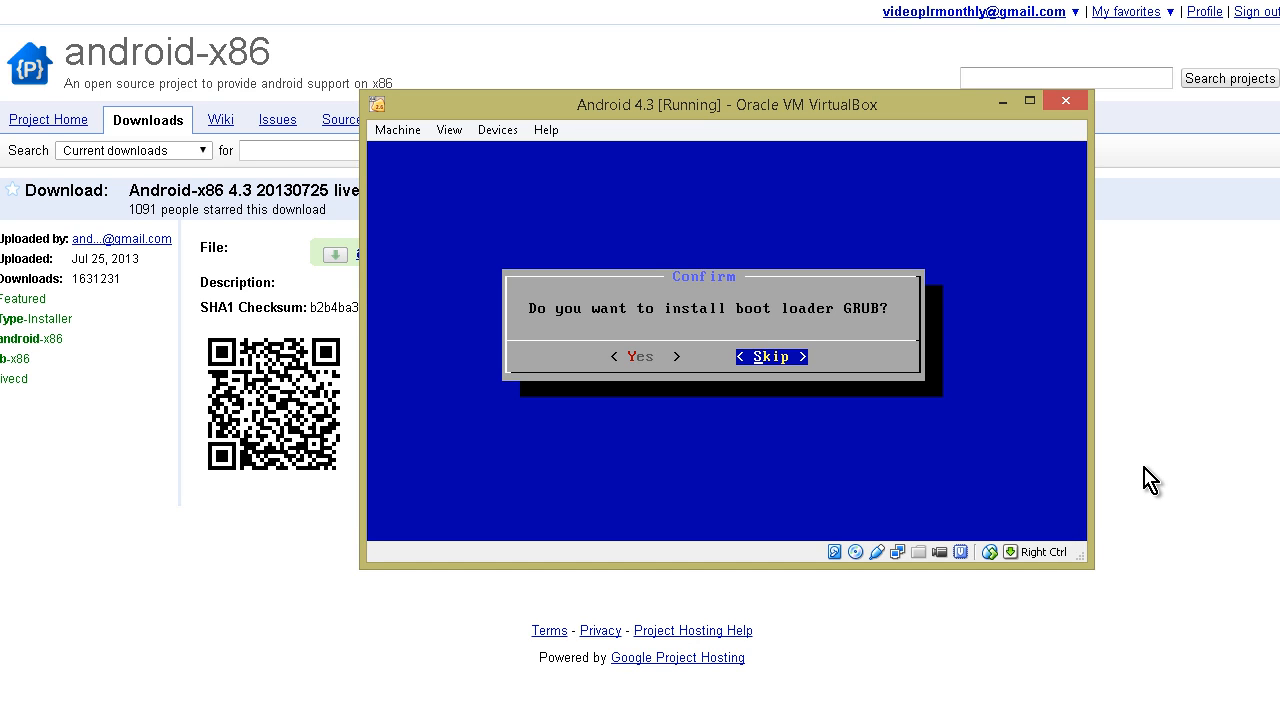
# Install the GRUB boot loader and set the /system directory to be installed as read-write.
pyautogui.press('Left')
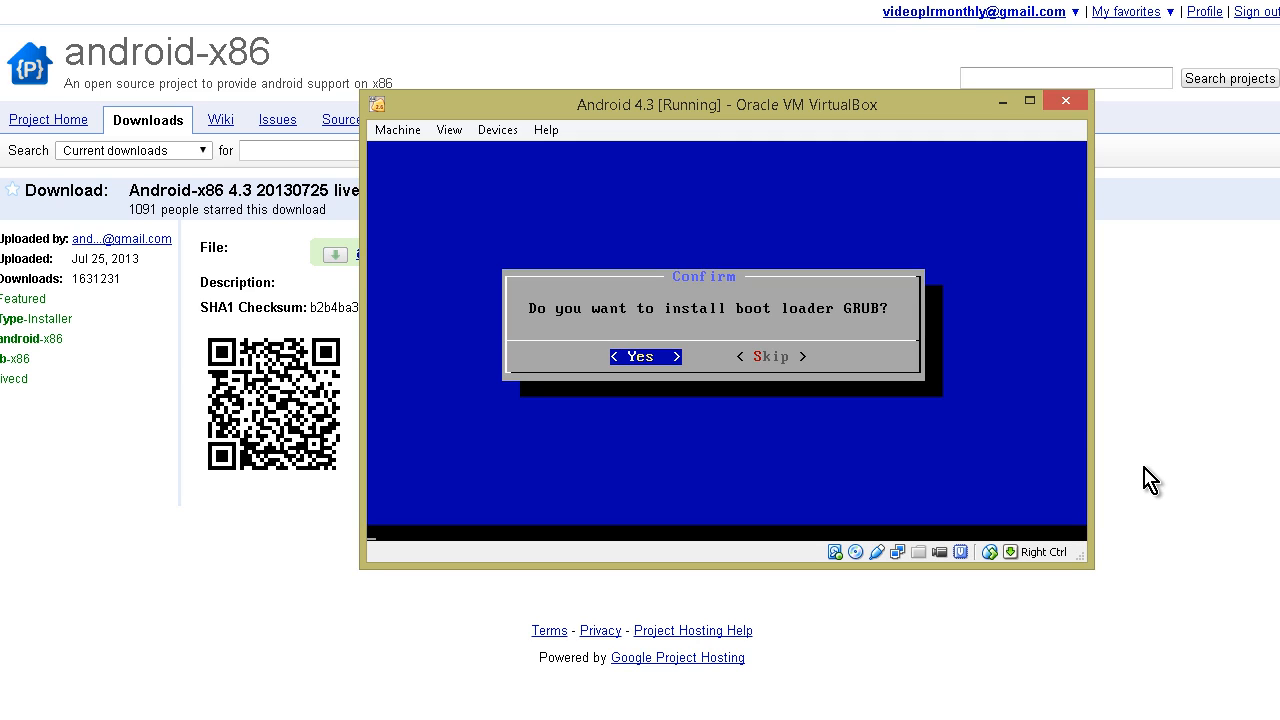
pyautogui.press('Return')
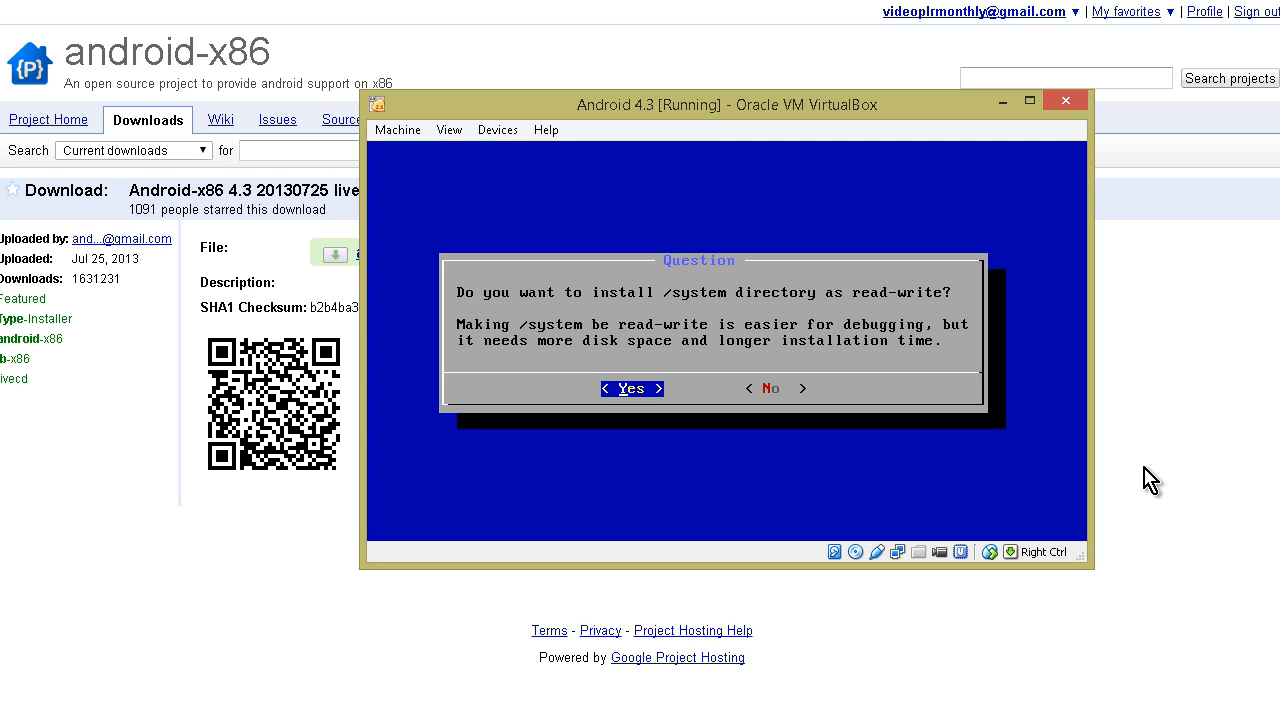
pyautogui.press('Return')
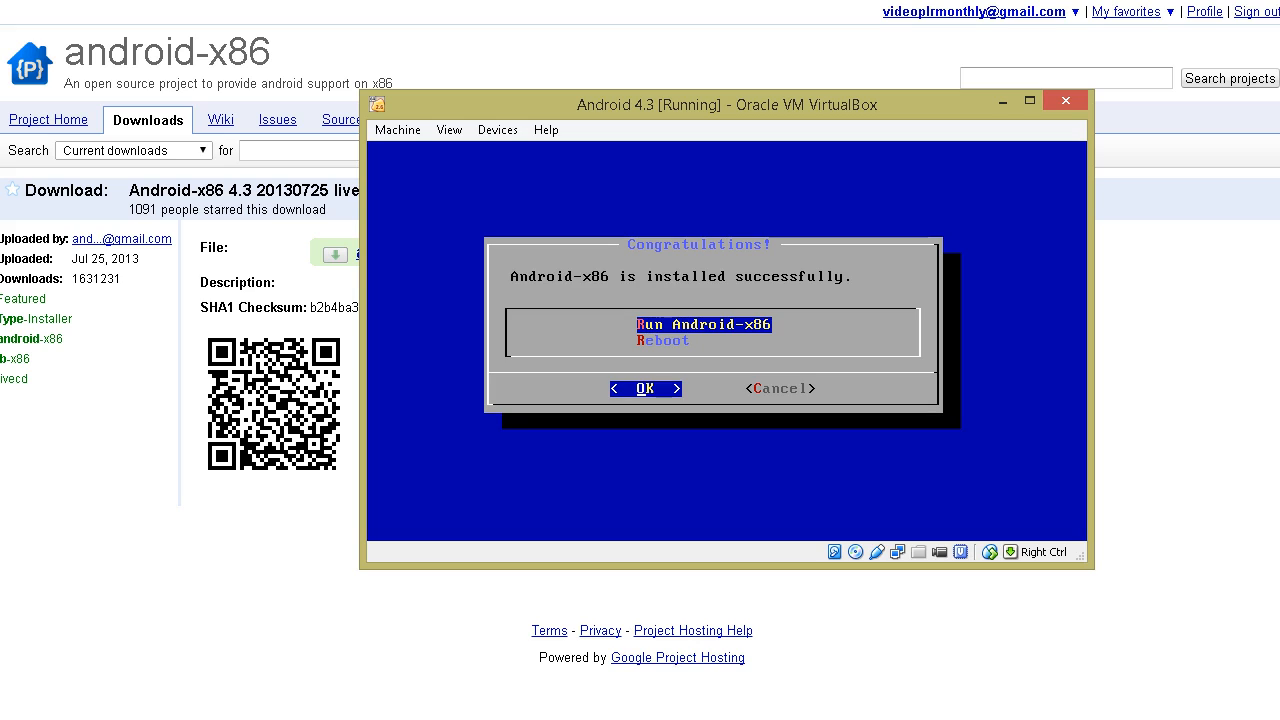
# Run the installed Android-x86 and move the machine window up so its whole display fits on screen.
pyautogui.press('Return')
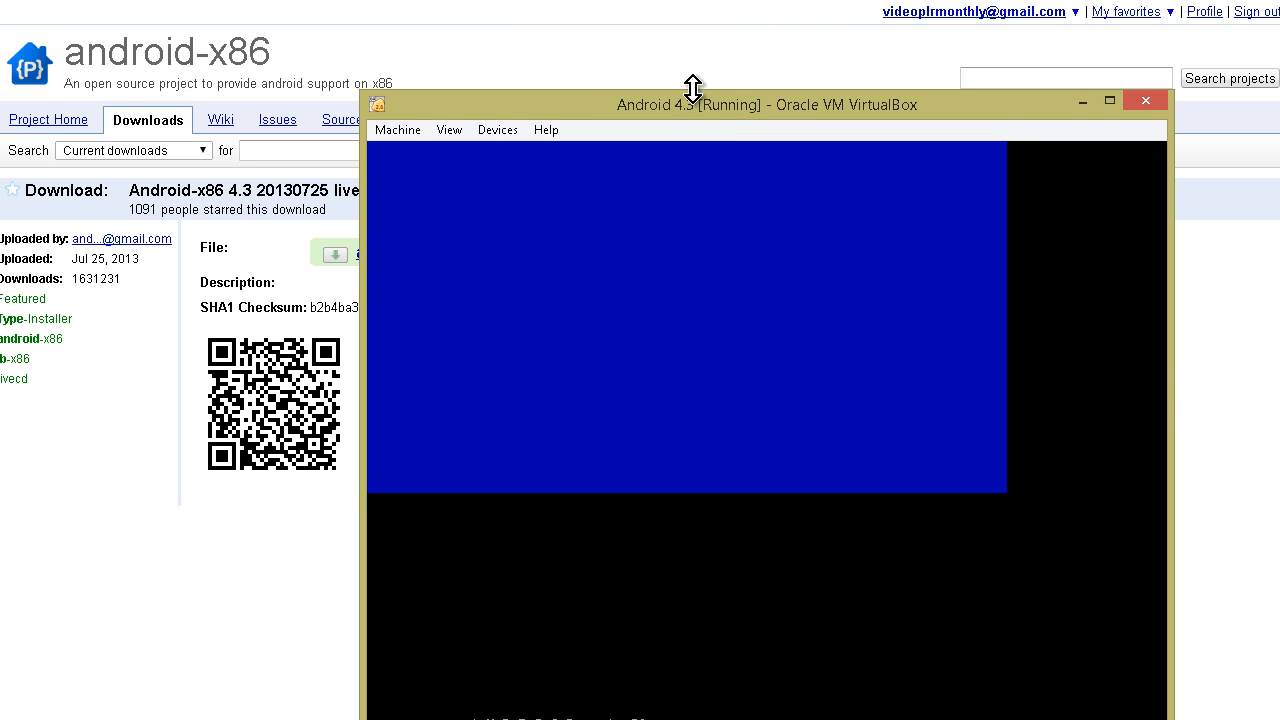
pyautogui.moveTo(692, 103); pyautogui.dragTo(692, 60)
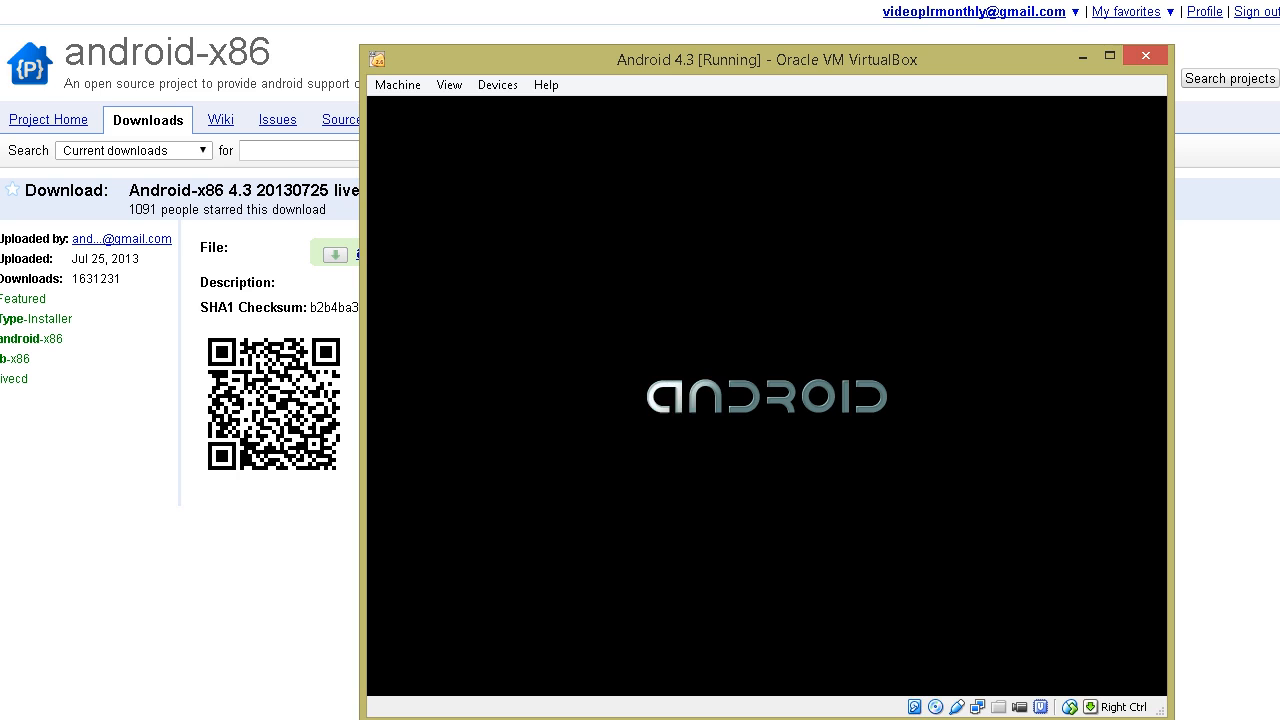
pyautogui.moveTo(580, 71); pyautogui.dragTo(576, 43)
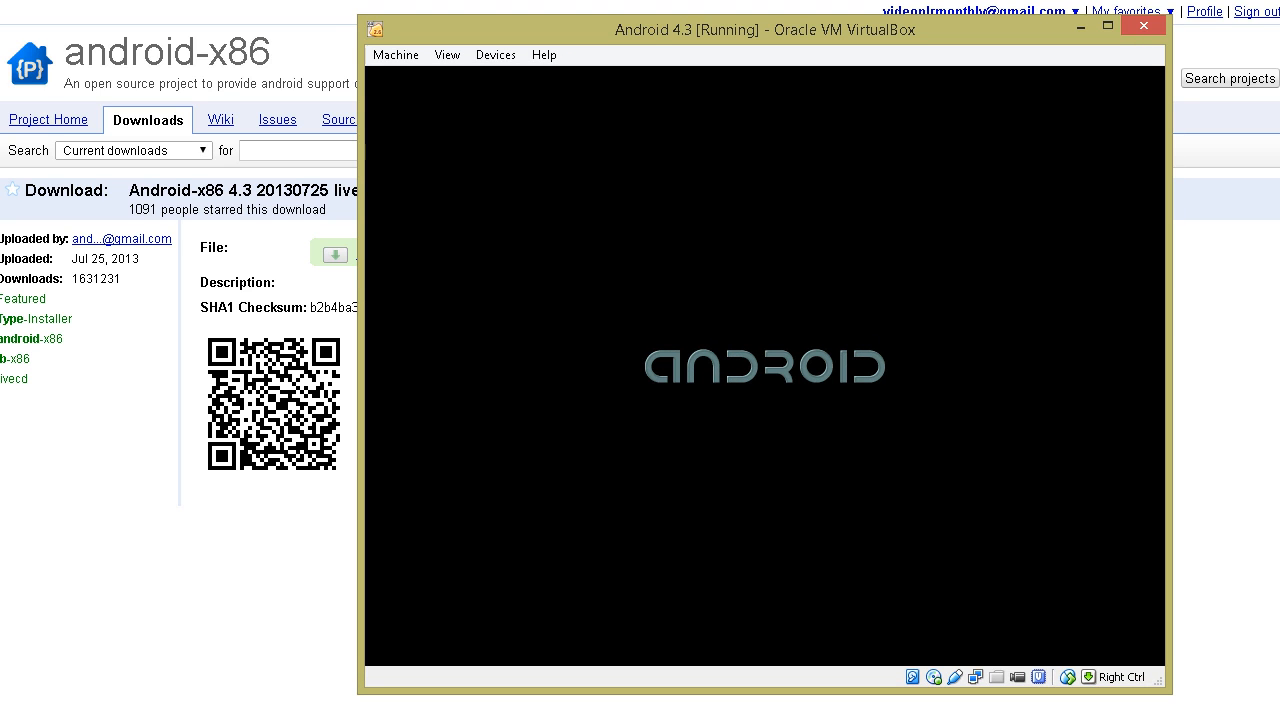